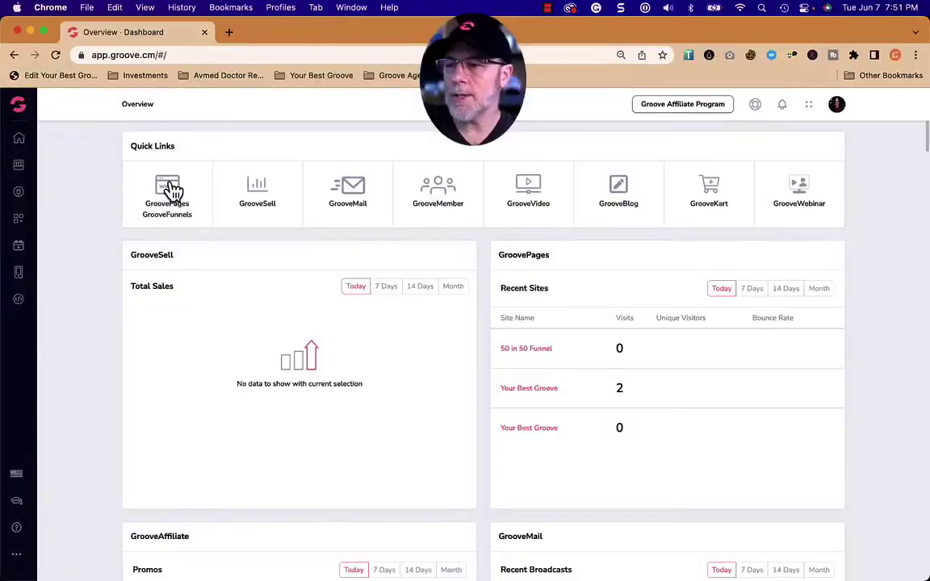
# - Open the 50 in 50 Funnel site's lead magnet page, review it, and select the orange free-course button
pyautogui.click(171, 189)
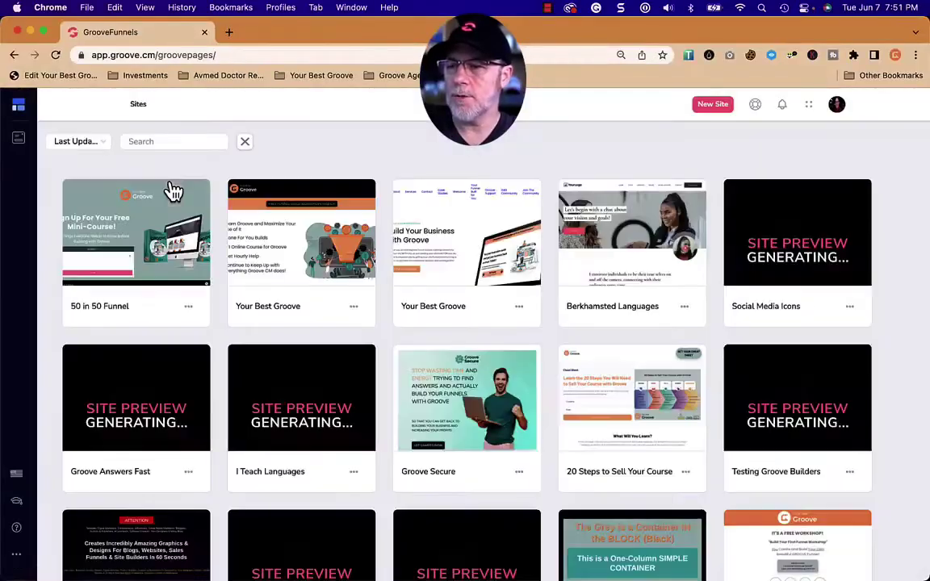
pyautogui.click(140, 235)
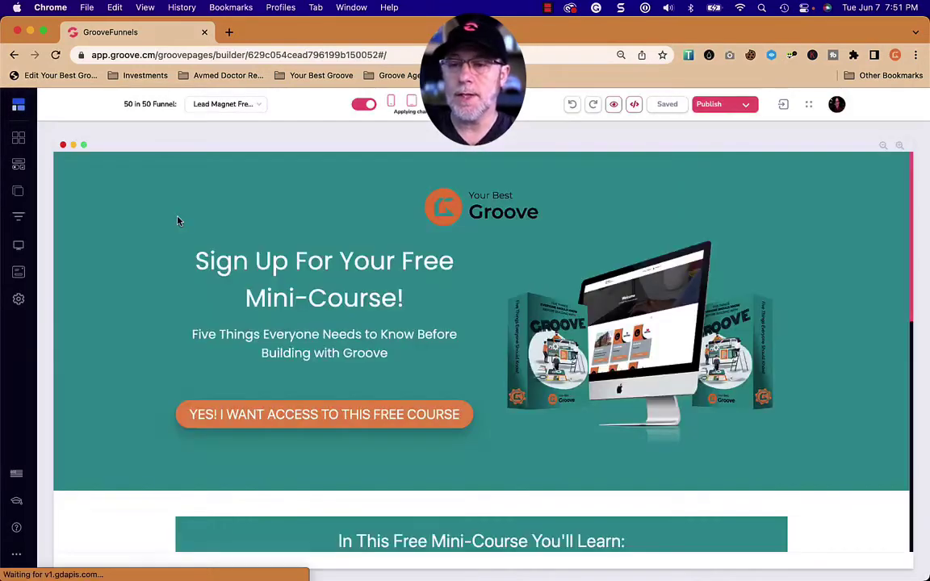
pyautogui.scroll(-3, 453, 293)
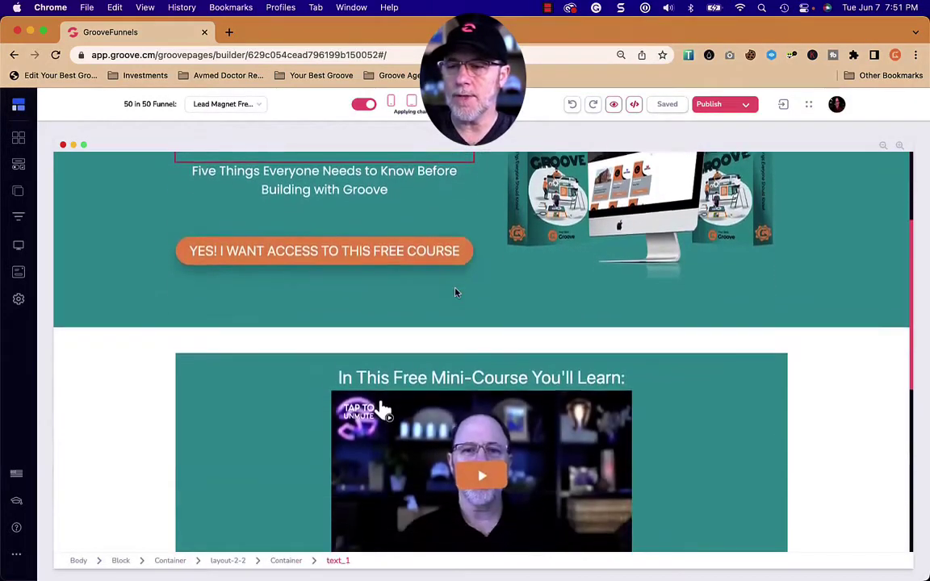
pyautogui.scroll(3, 455, 293)
pyautogui.scroll(-8, 651, 361)
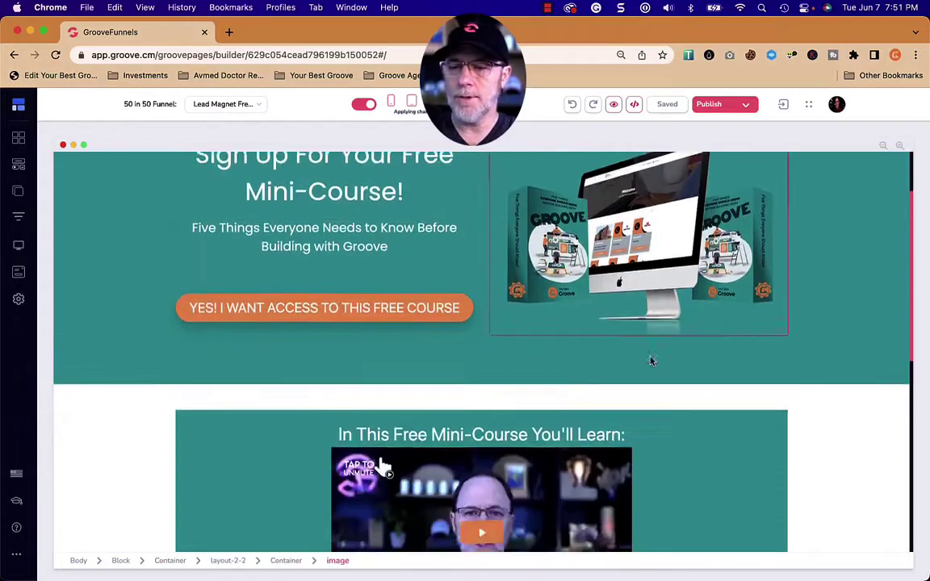
pyautogui.scroll(-3, 650, 361)
pyautogui.scroll(10, 650, 361)
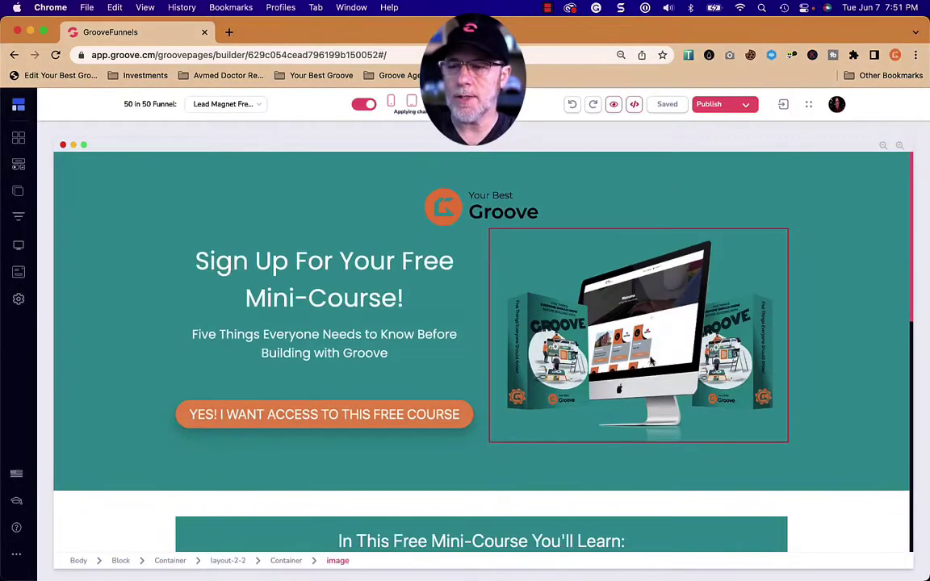
pyautogui.scroll(-3, 476, 323)
pyautogui.click(458, 323)
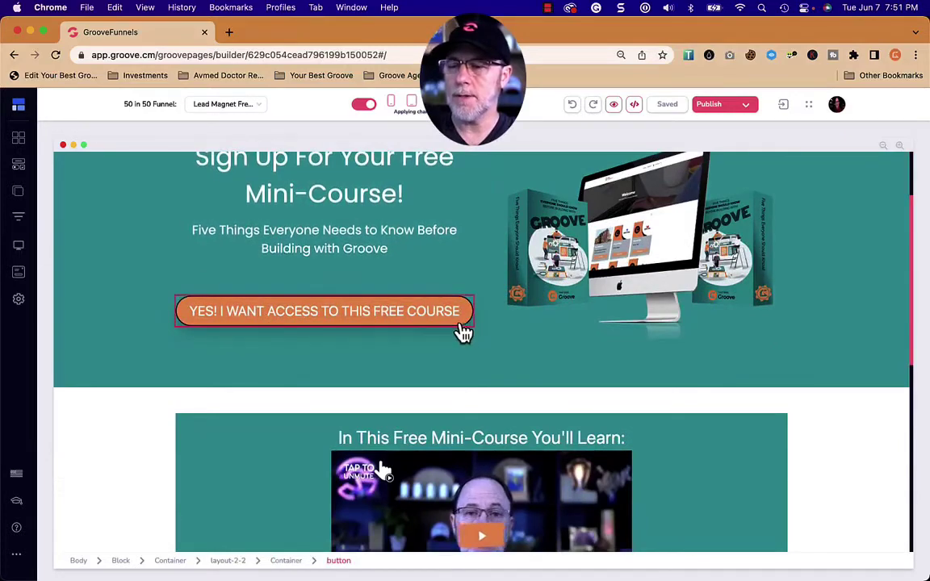
# - Create a new popup, Popup 1, from the Blank Template
pyautogui.click(462, 332)
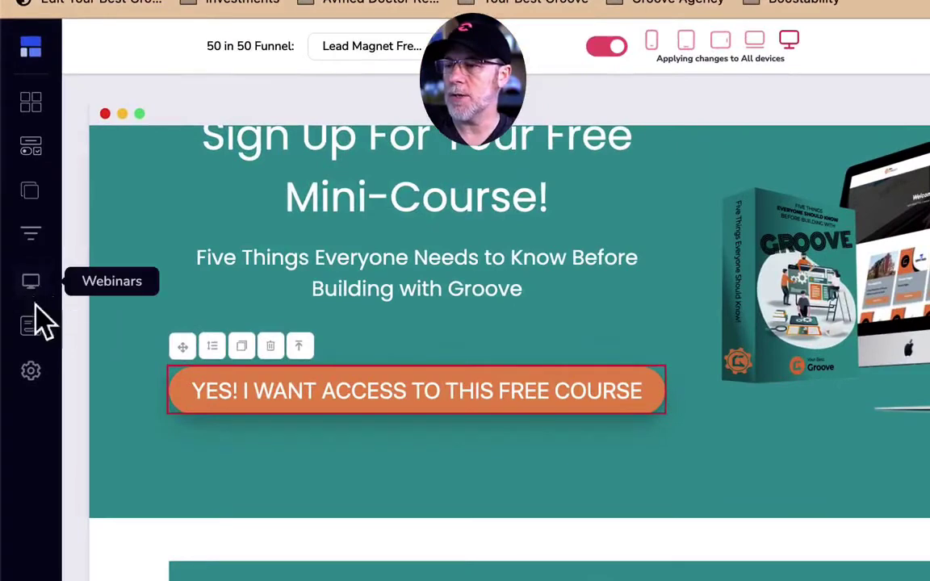
pyautogui.click(32, 328)
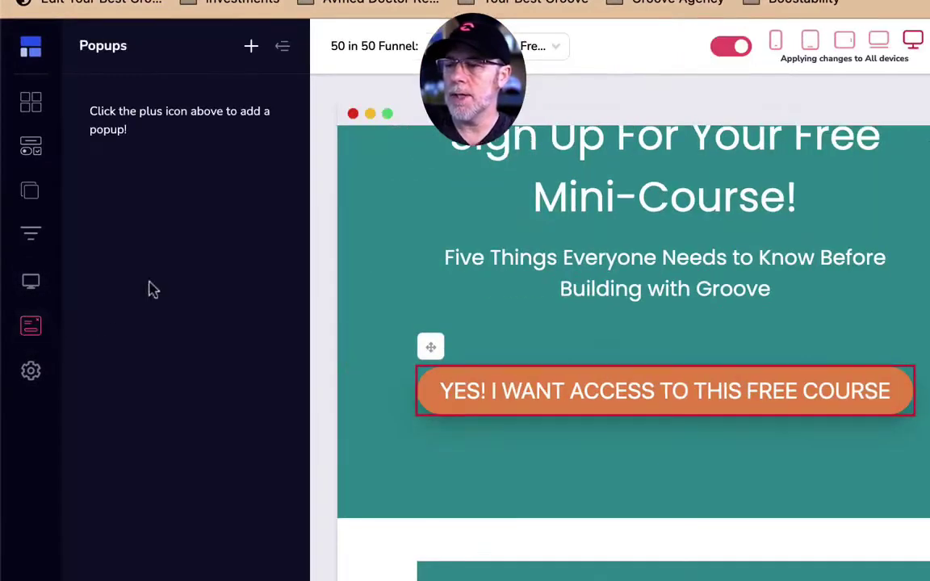
pyautogui.click(250, 48)
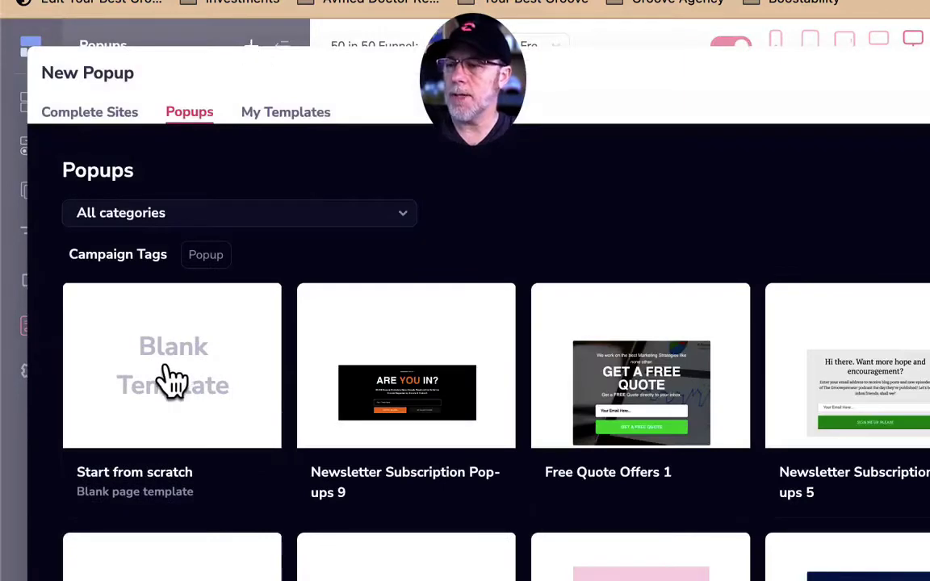
pyautogui.click(171, 379)
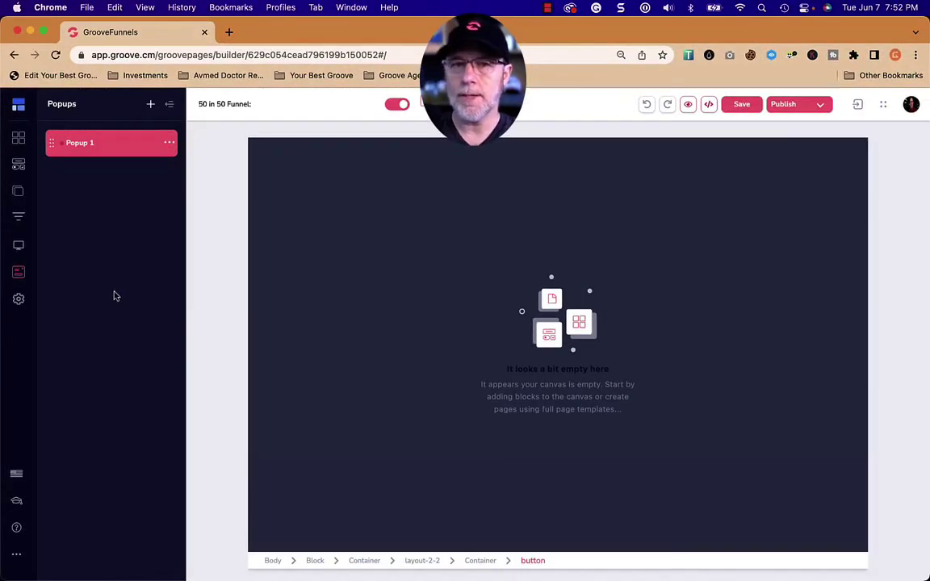
# - Add the Direct Response Sales Funnel Swipe File call-to-action block to the popup
pyautogui.click(25, 148)
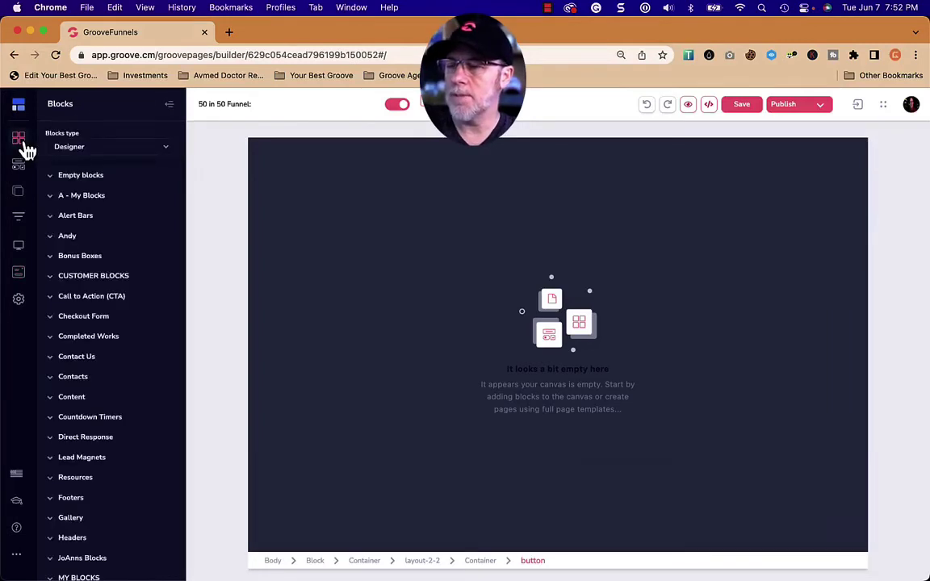
pyautogui.click(71, 151)
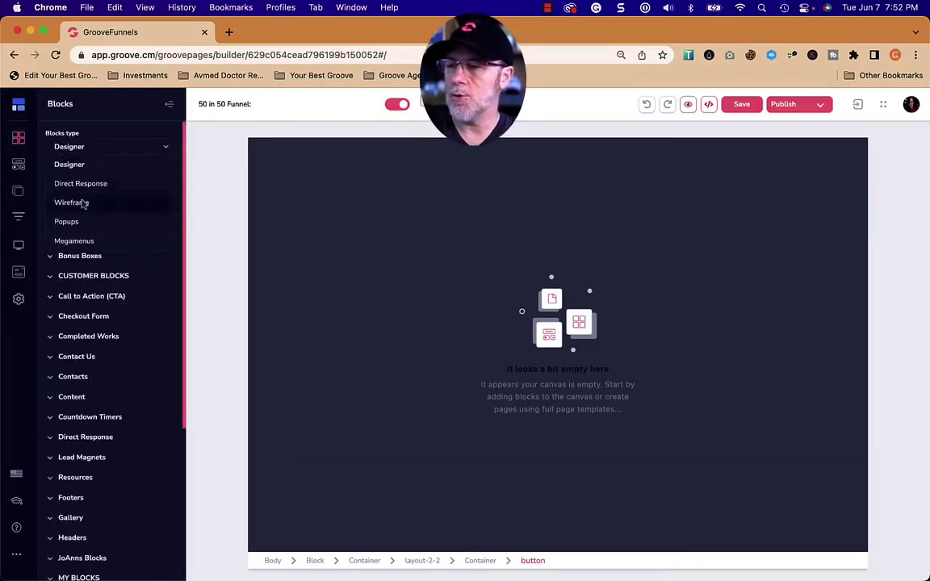
pyautogui.click(81, 184)
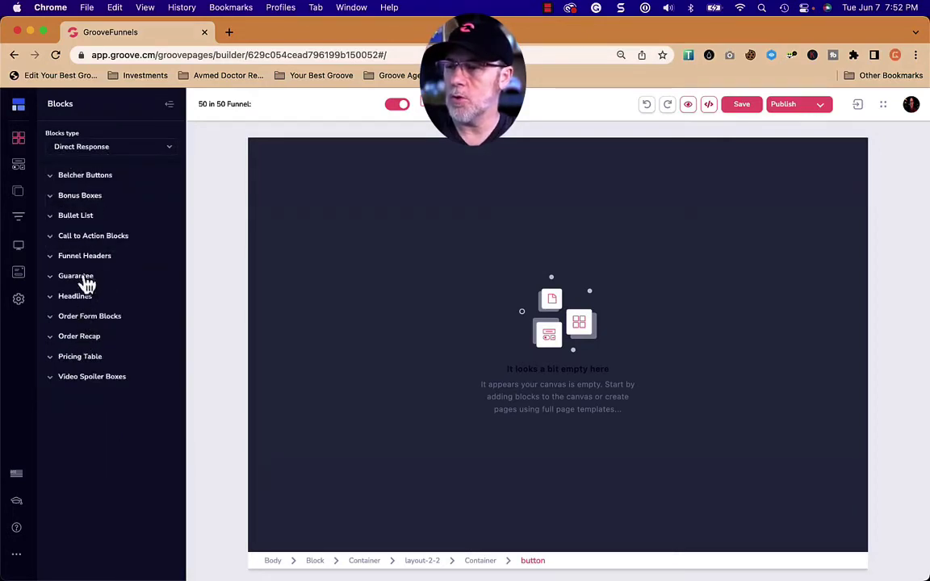
pyautogui.click(90, 238)
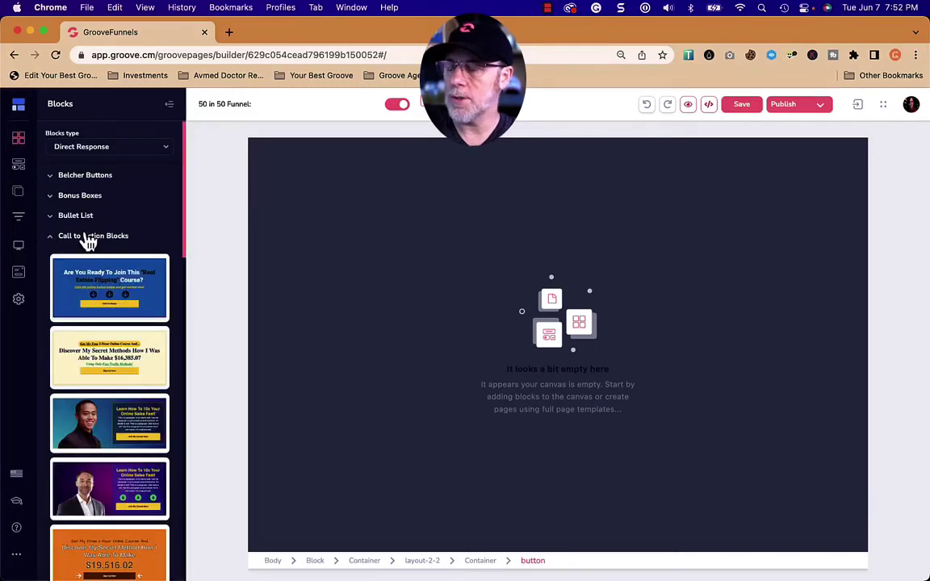
pyautogui.scroll(-8, 90, 339)
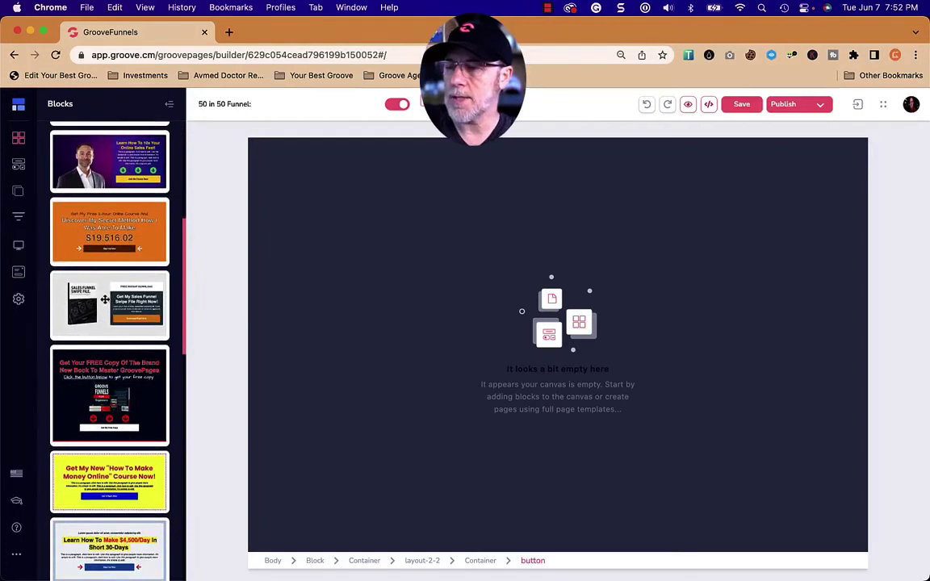
pyautogui.moveTo(104, 299); pyautogui.dragTo(495, 299)
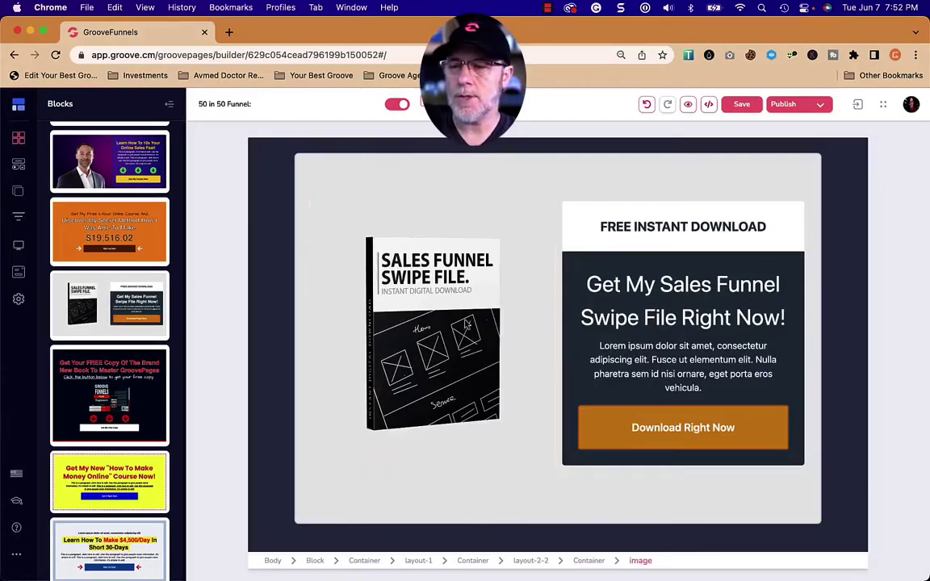
# - Replace the swipe-file book image with the Groove computer mockup
pyautogui.click(465, 322)
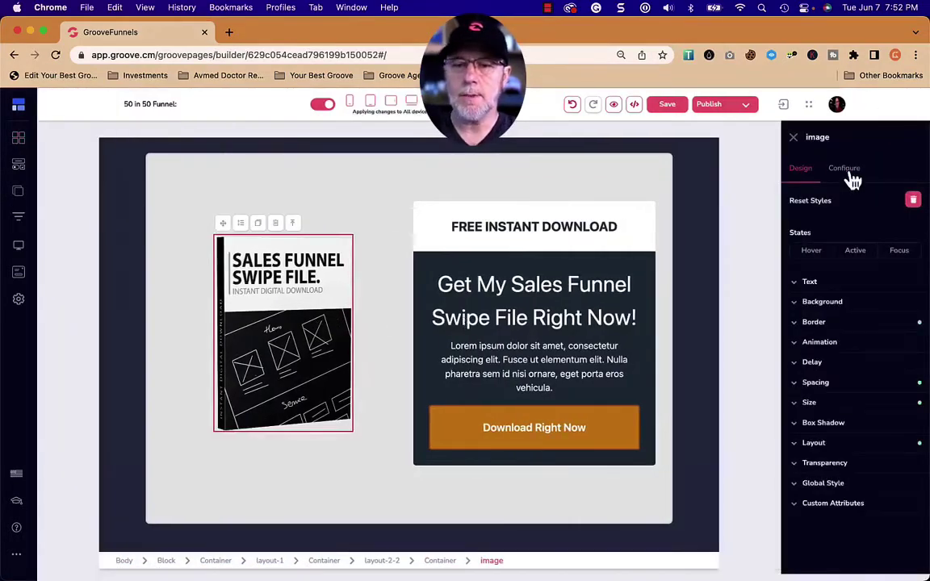
pyautogui.click(845, 169)
pyautogui.click(871, 258)
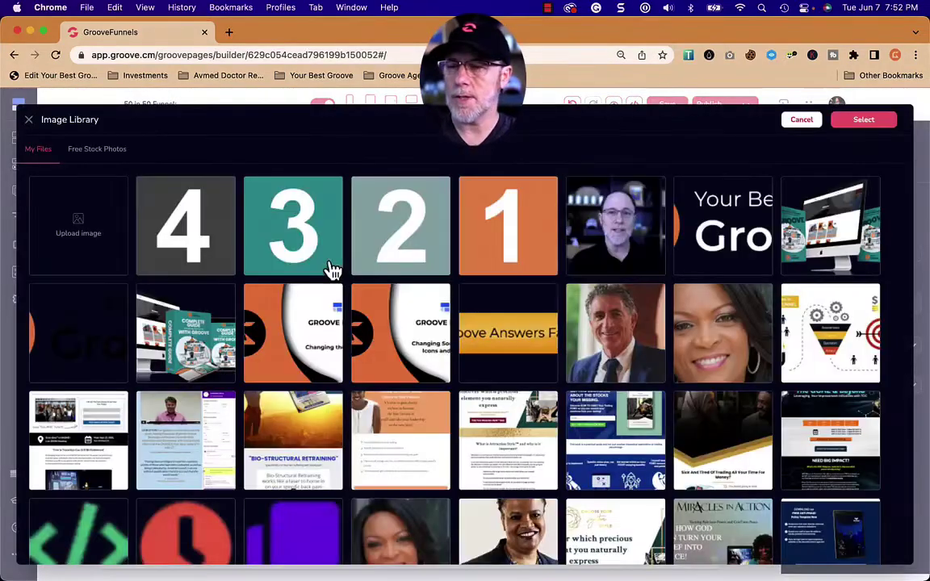
pyautogui.click(836, 223)
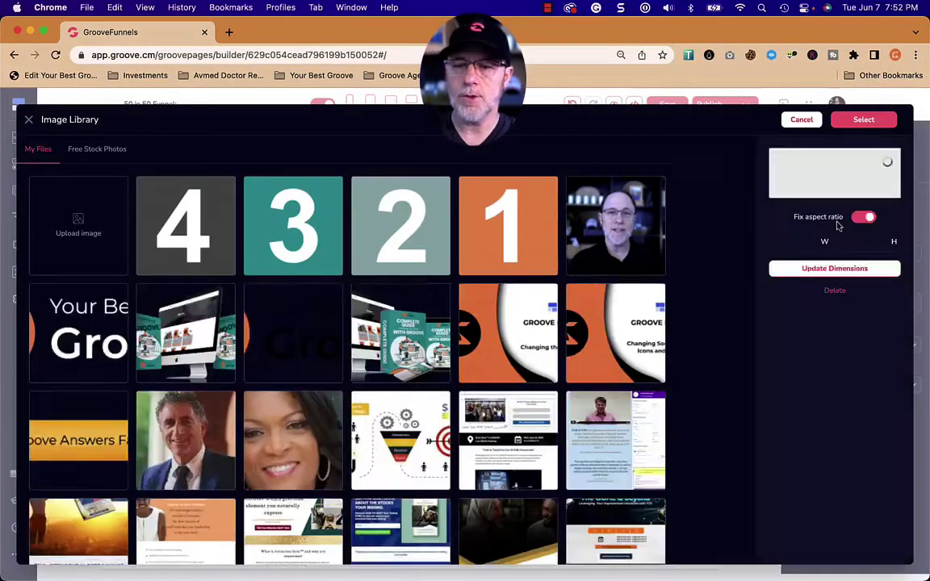
pyautogui.click(861, 121)
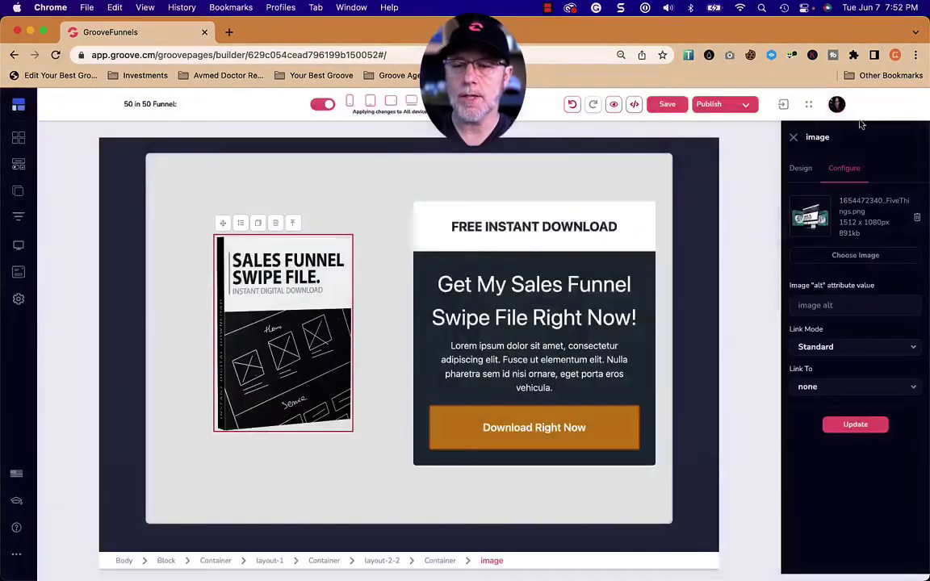
pyautogui.click(876, 429)
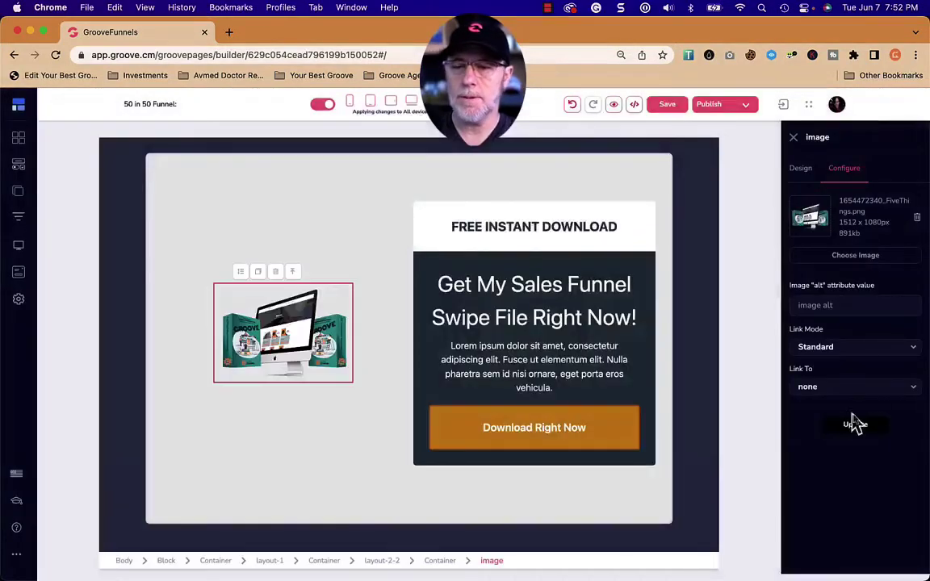
# - Set the mockup image's width to 100% of its column
pyautogui.click(802, 171)
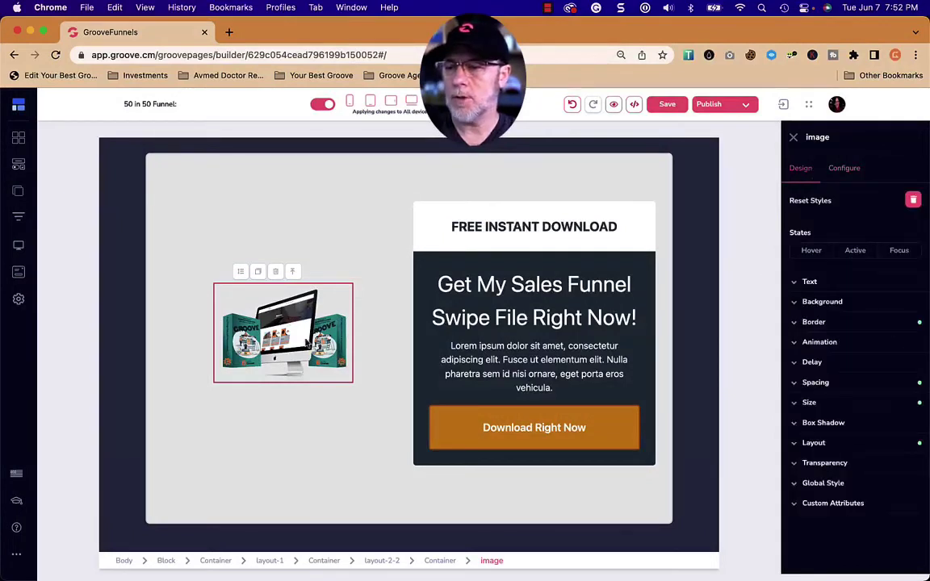
pyautogui.click(818, 402)
pyautogui.scroll(-3, 817, 408)
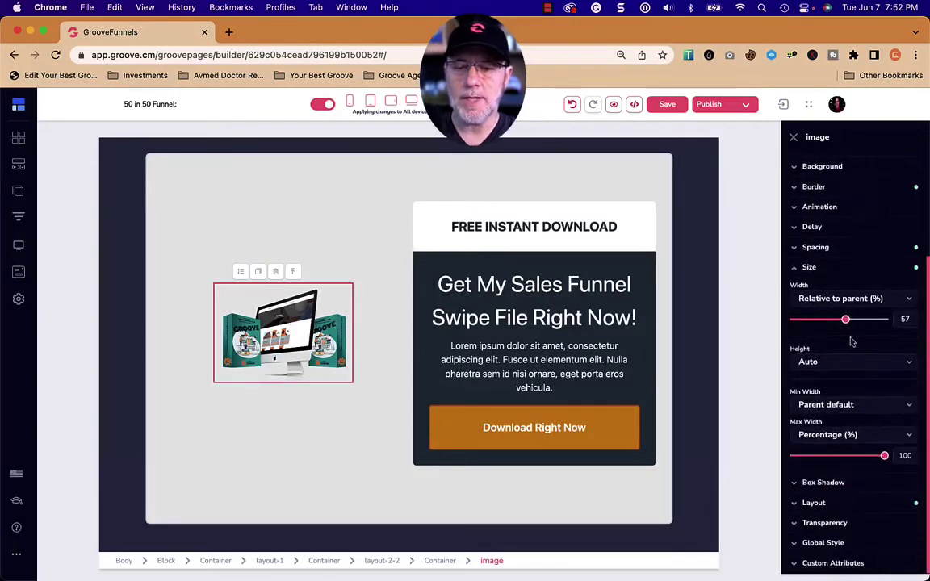
pyautogui.moveTo(850, 330); pyautogui.dragTo(901, 337)
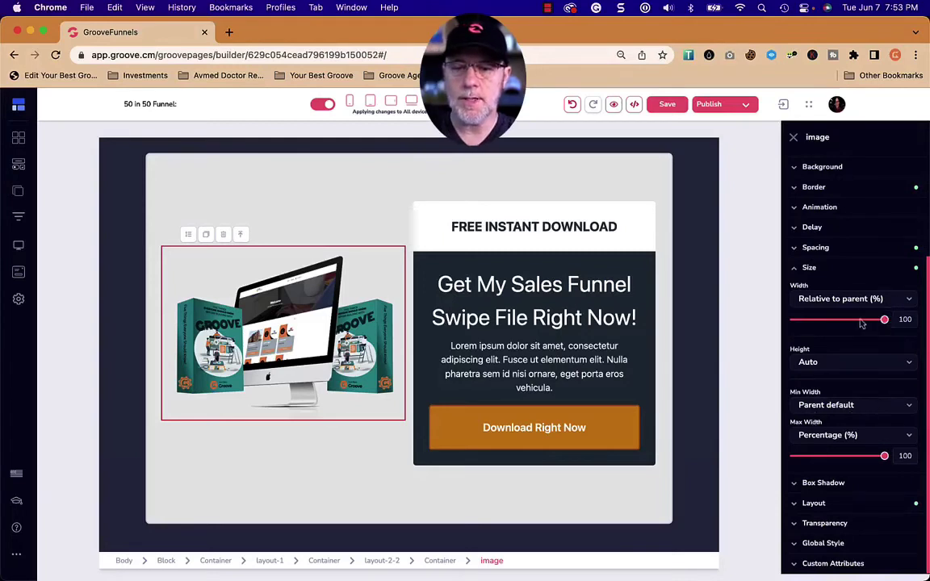
# - Delete the Get My Sales Funnel headline from the dark panel
pyautogui.click(809, 277)
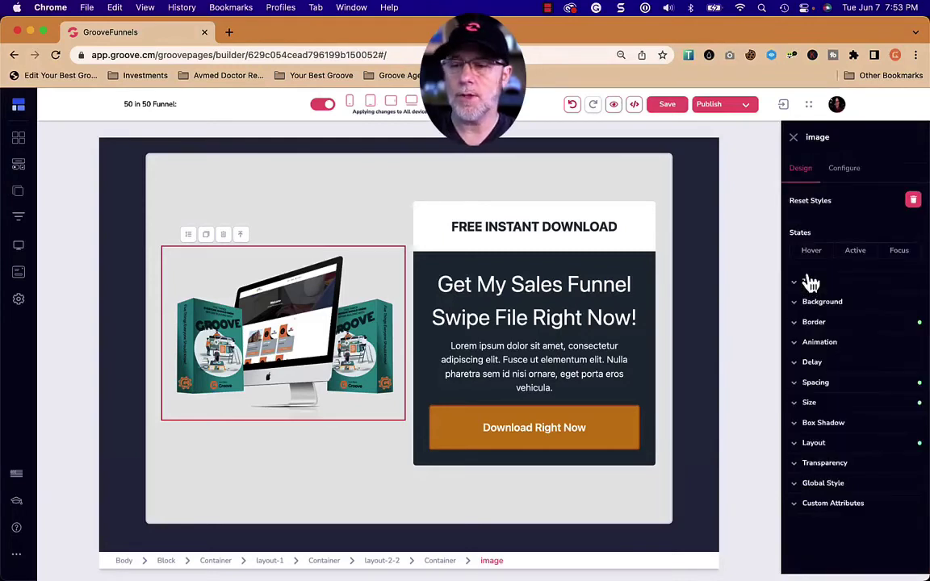
pyautogui.click(537, 264)
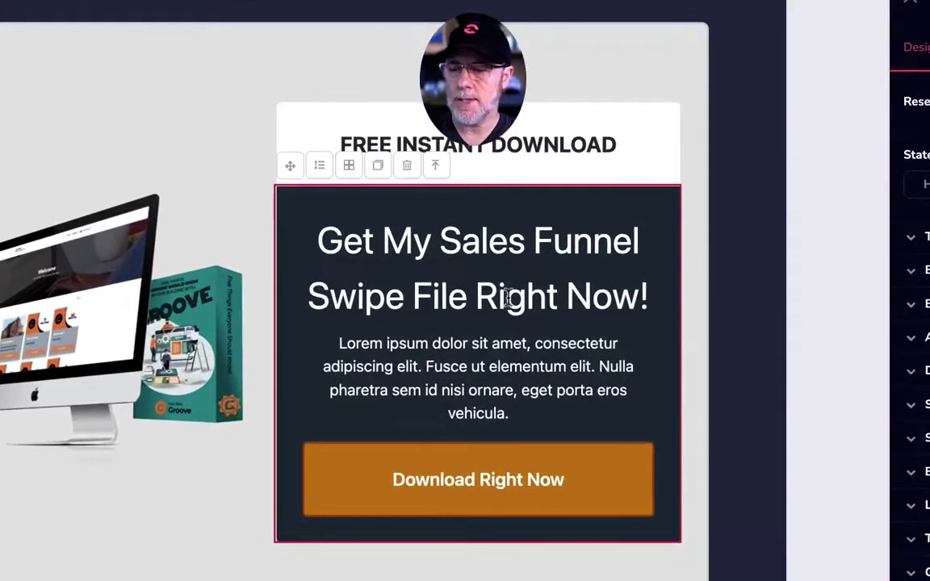
pyautogui.click(497, 261)
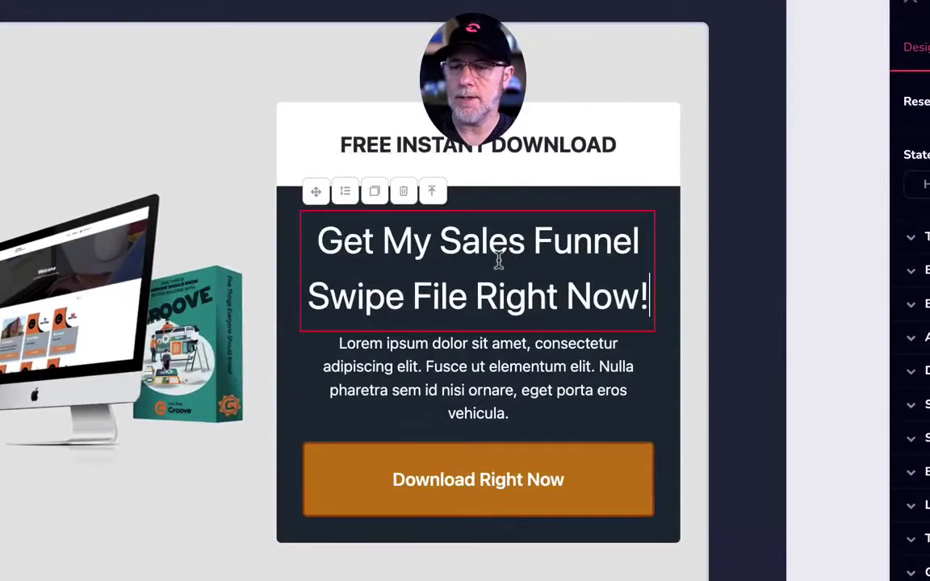
pyautogui.click(403, 191)
pyautogui.click(421, 353)
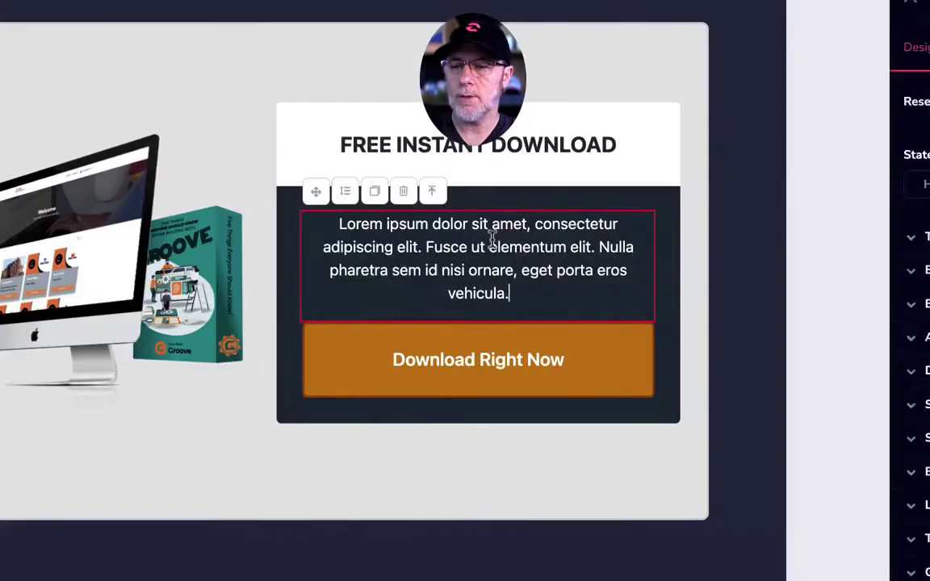
# - Delete the Lorem ipsum paragraph and the Download Right Now button
pyautogui.click(403, 191)
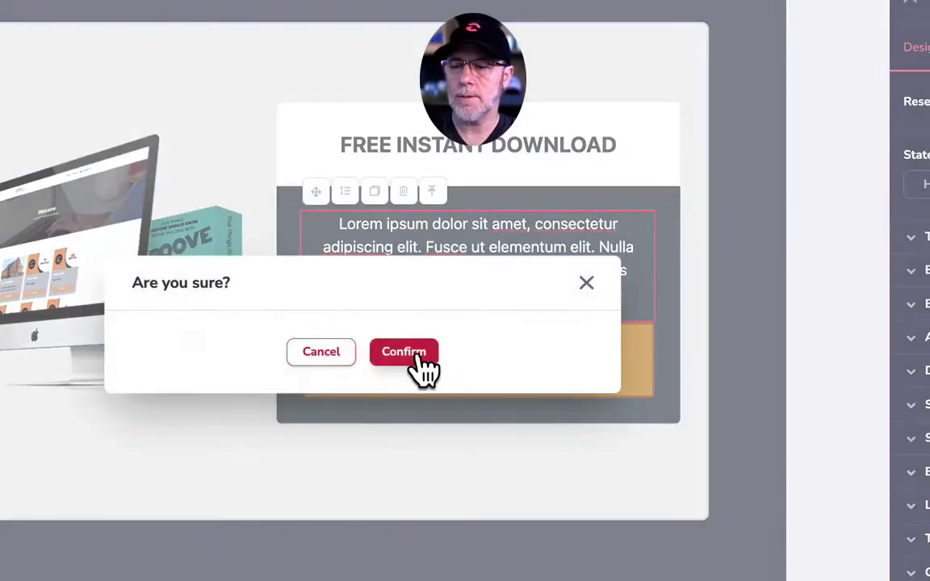
pyautogui.click(413, 355)
pyautogui.click(582, 320)
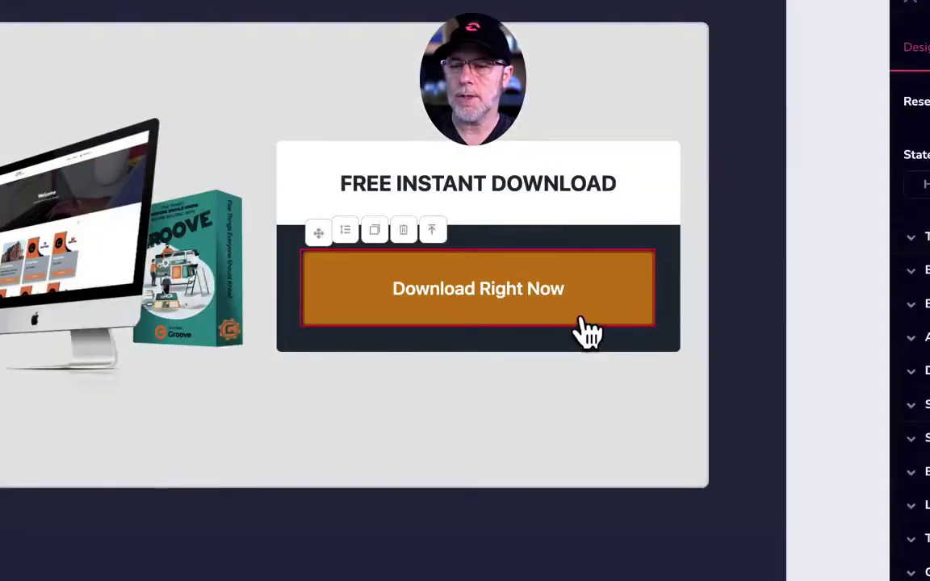
pyautogui.click(403, 231)
pyautogui.click(419, 355)
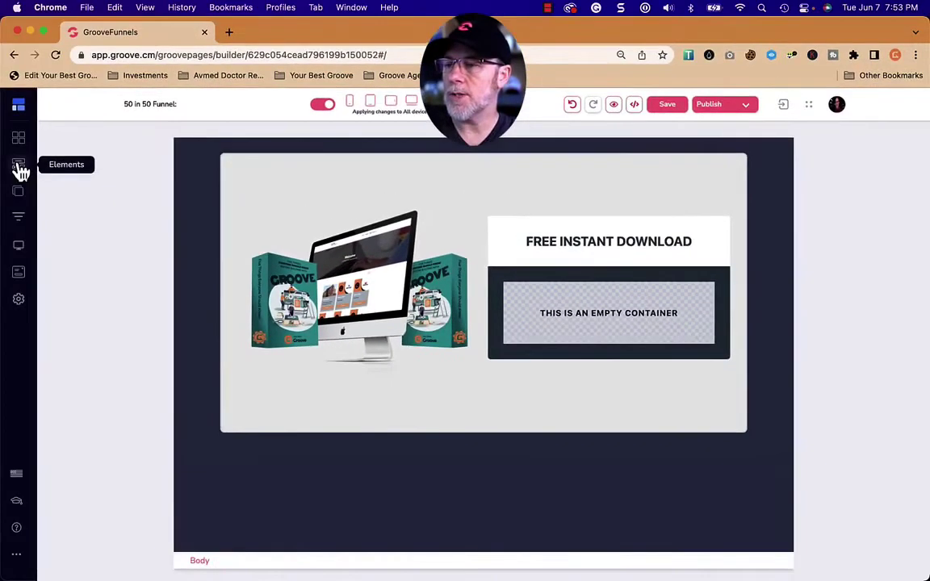
# - Place a GrooveMail Form with Email and Firstname fields in the empty container and select it
pyautogui.click(18, 167)
pyautogui.scroll(-15, 98, 261)
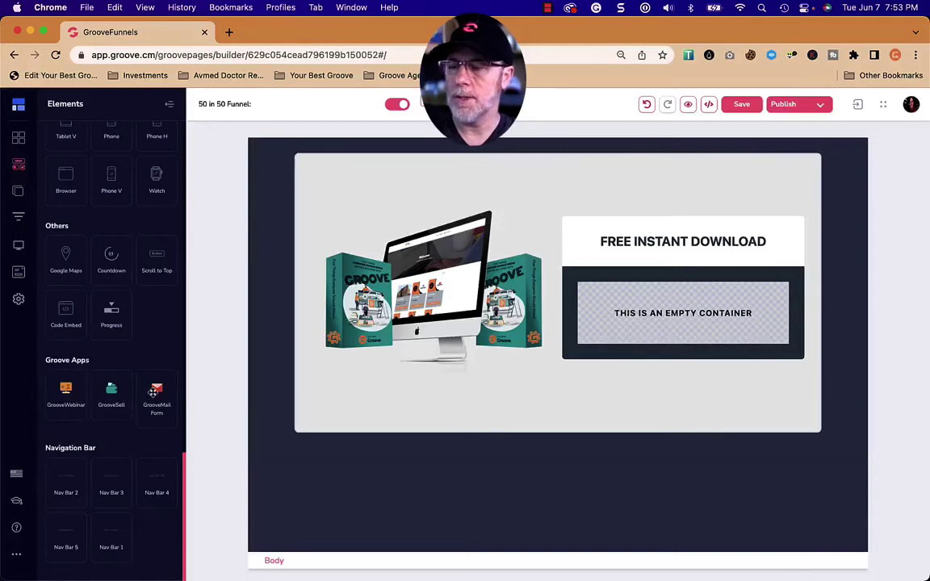
pyautogui.moveTo(153, 392); pyautogui.dragTo(641, 321)
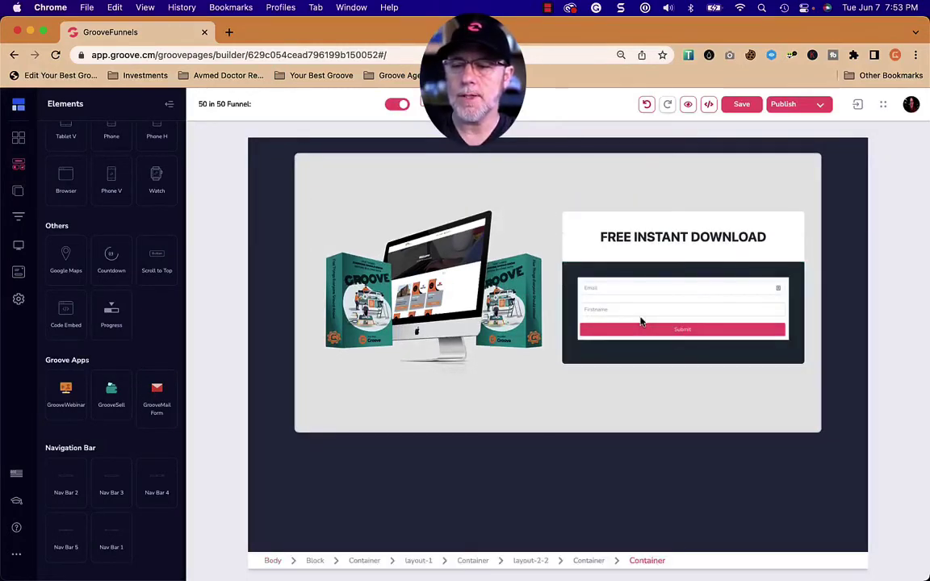
pyautogui.click(691, 324)
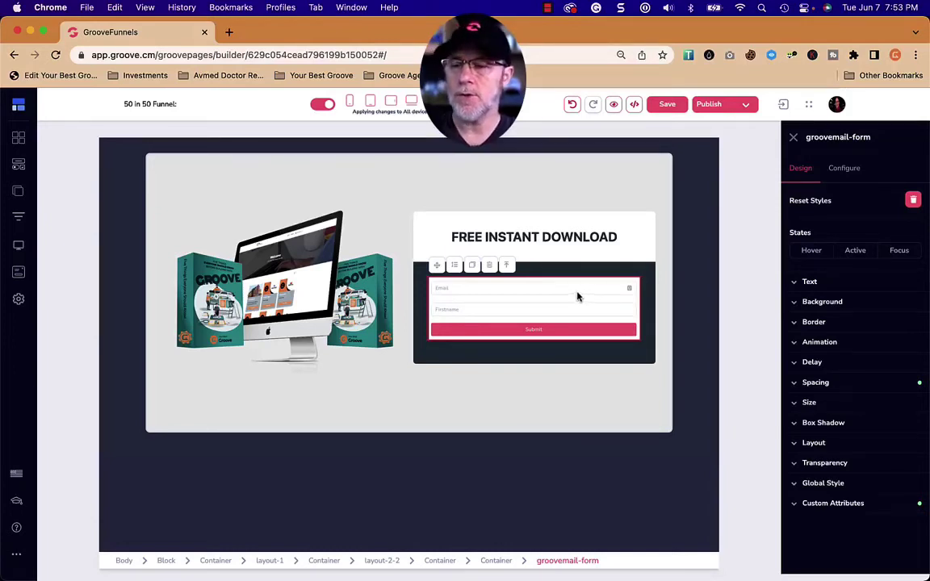
# - Change the heading from FREE INSTANT DOWNLOAD to FREE INSTANT ACCESS and save the popup
pyautogui.click(488, 381)
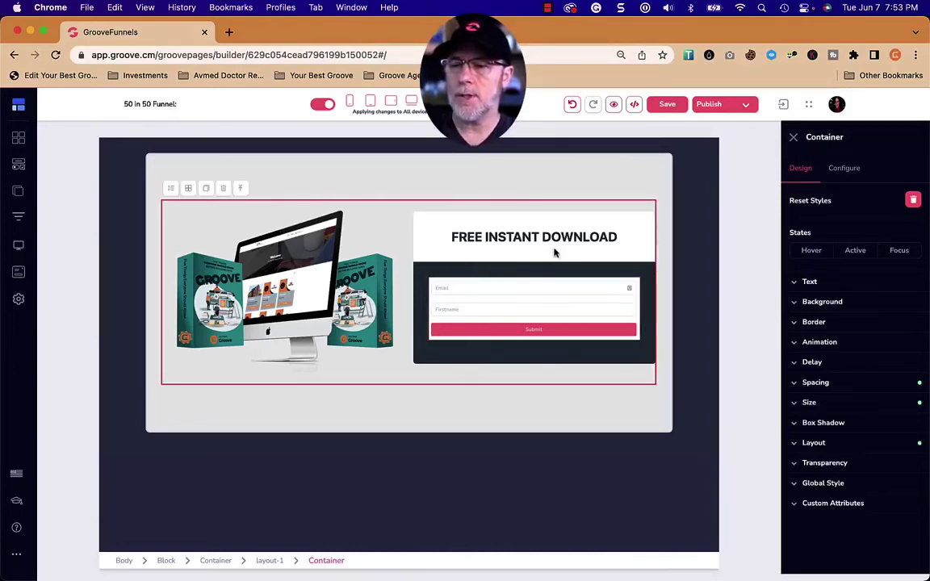
pyautogui.click(589, 240)
pyautogui.doubleClick(575, 238)
pyautogui.write('ACCESS')
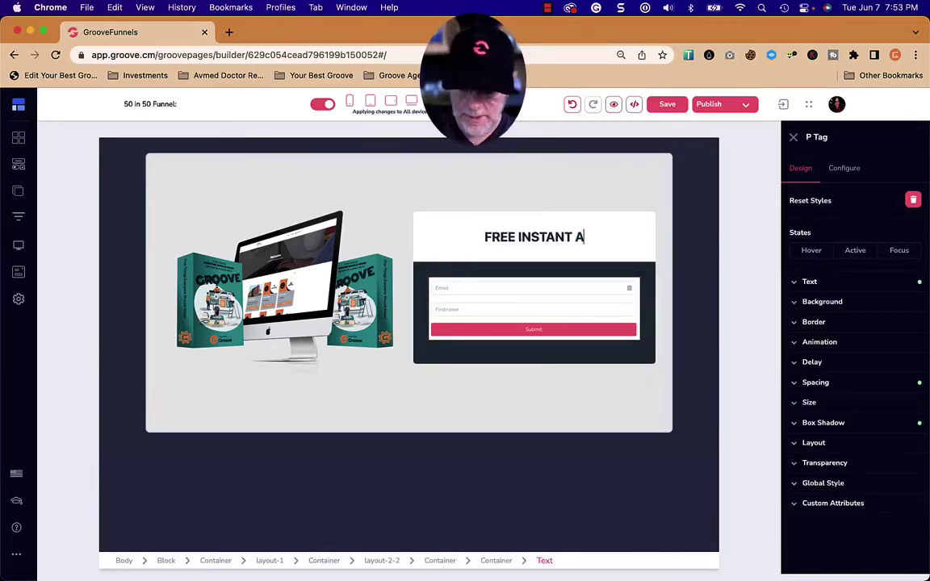
pyautogui.click(526, 422)
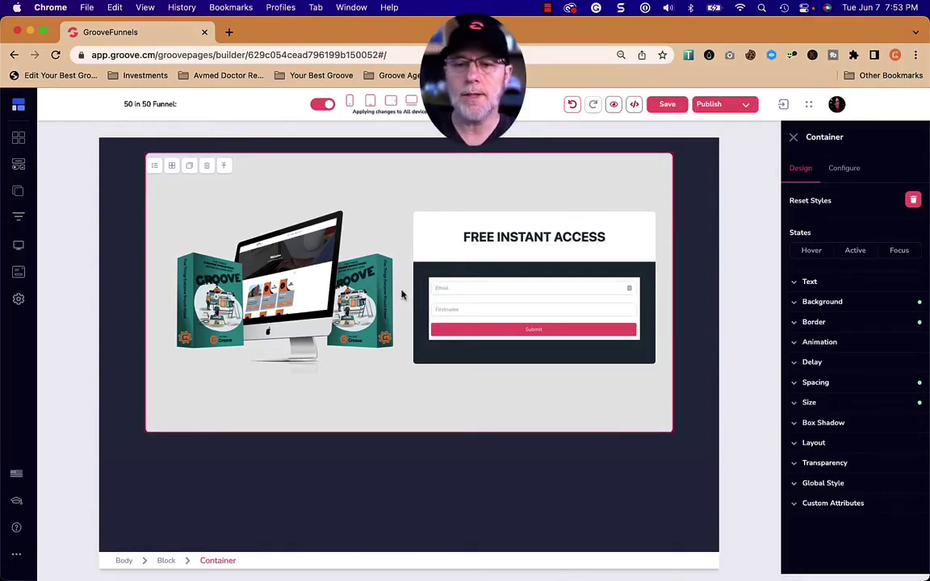
pyautogui.click(666, 105)
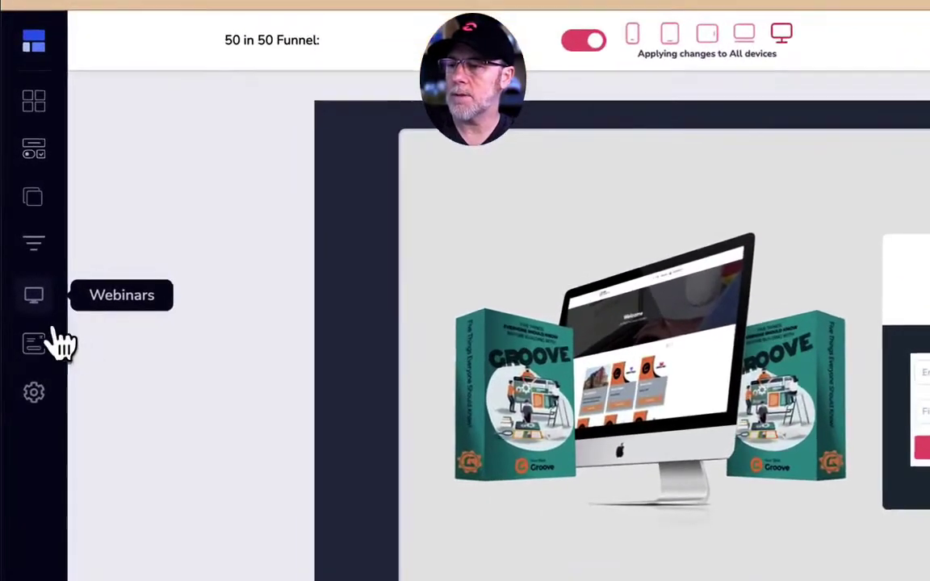
# - Rename Popup 1 to Free Course Access
pyautogui.click(26, 307)
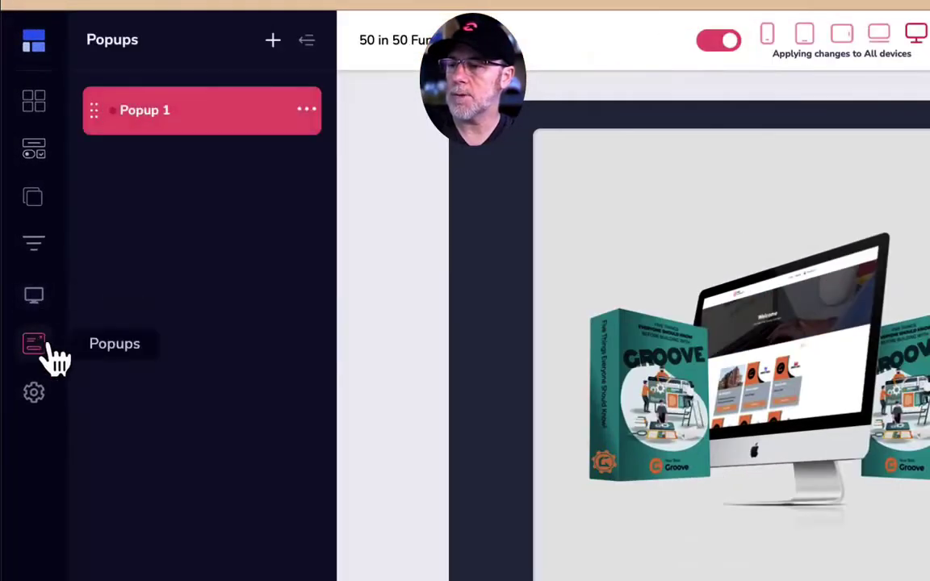
pyautogui.click(305, 113)
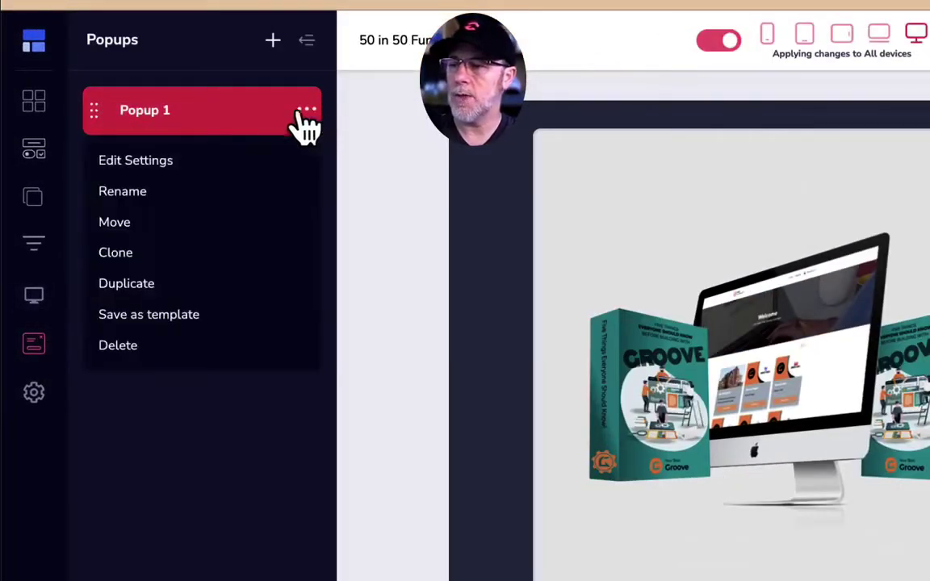
pyautogui.click(139, 161)
pyautogui.tripleClick(174, 139)
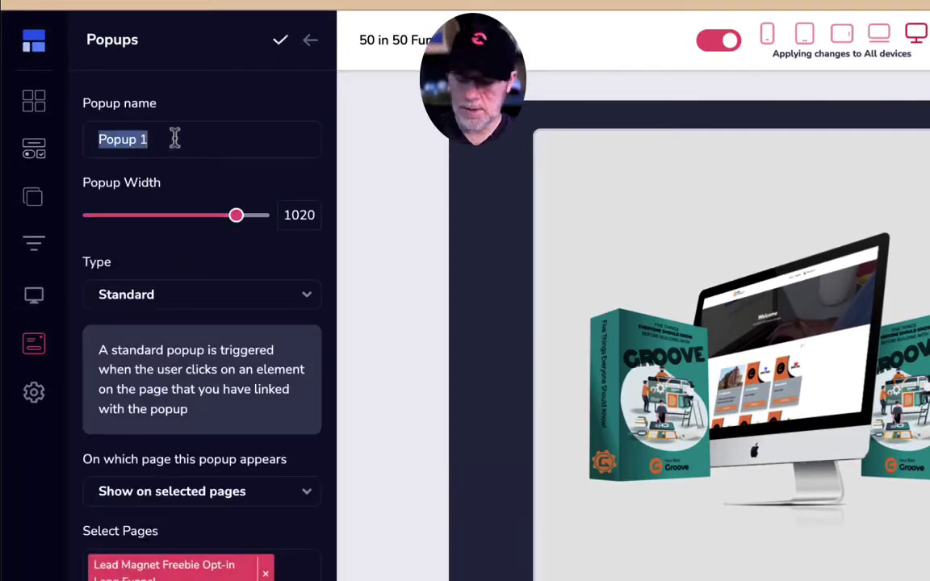
pyautogui.write('Capture')
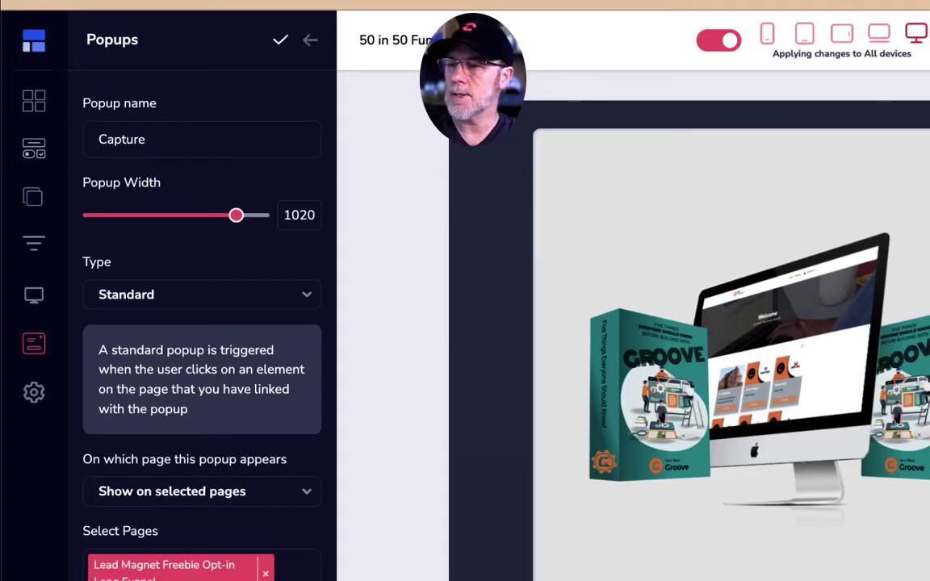
pyautogui.press('BackSpace')
pyautogui.press('BackSpace')
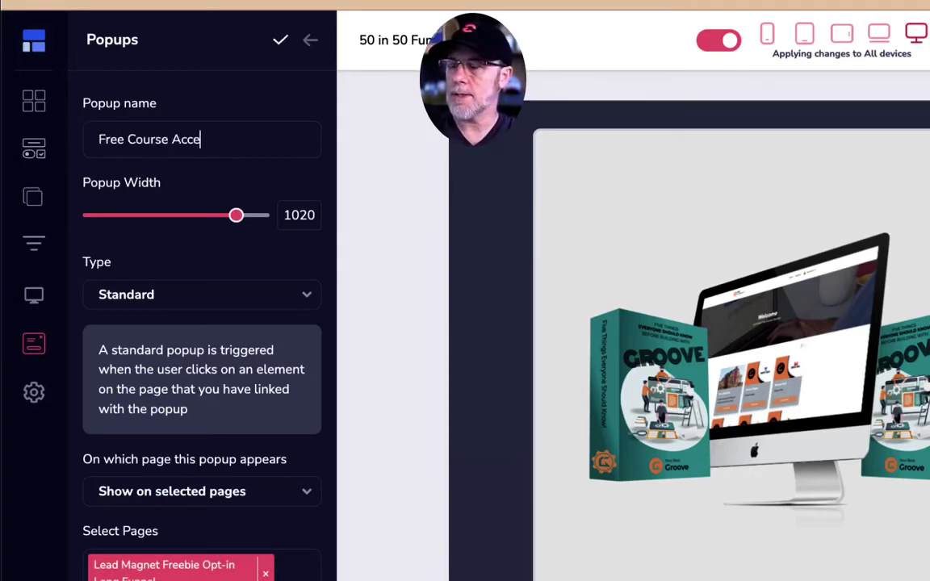
pyautogui.click(280, 40)
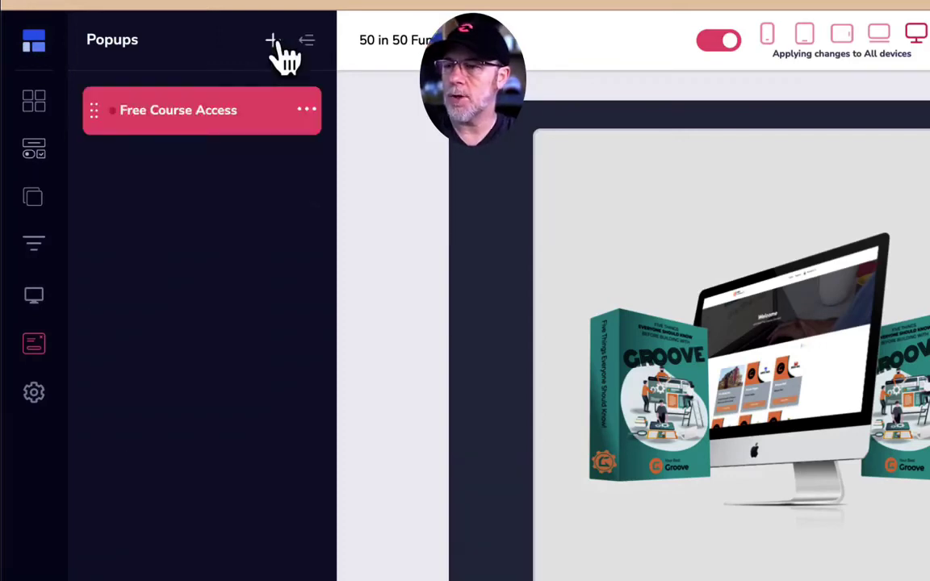
# - Set the popup's appearing animation to fadeInDown
pyautogui.click(305, 108)
pyautogui.click(133, 160)
pyautogui.scroll(-5, 220, 124)
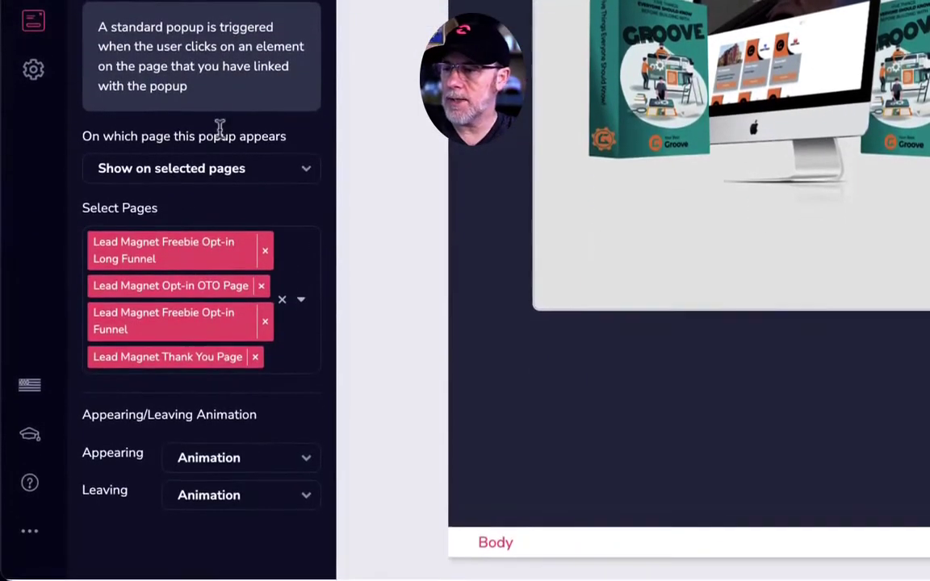
pyautogui.click(272, 464)
pyautogui.scroll(-4, 281, 482)
pyautogui.scroll(-5, 265, 449)
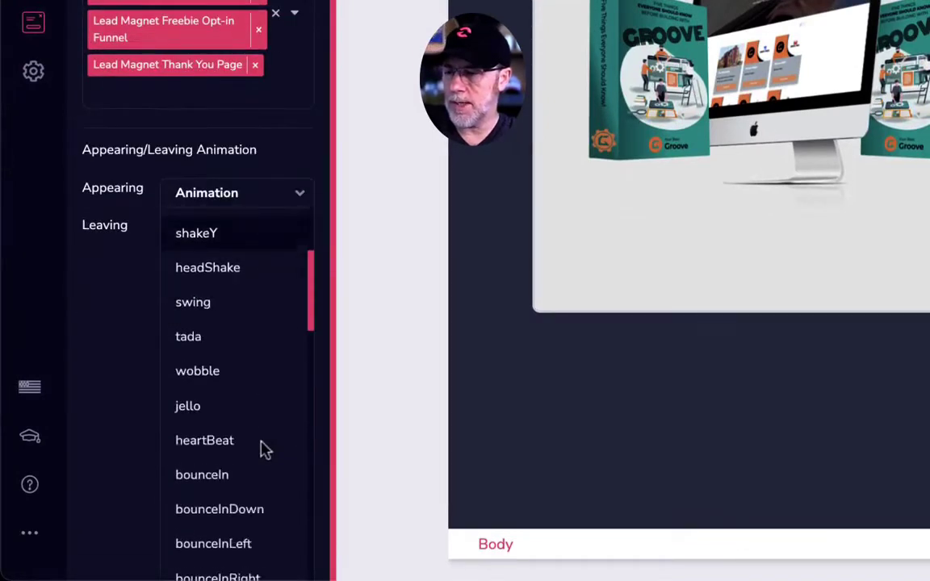
pyautogui.scroll(-5, 263, 448)
pyautogui.scroll(1, 259, 446)
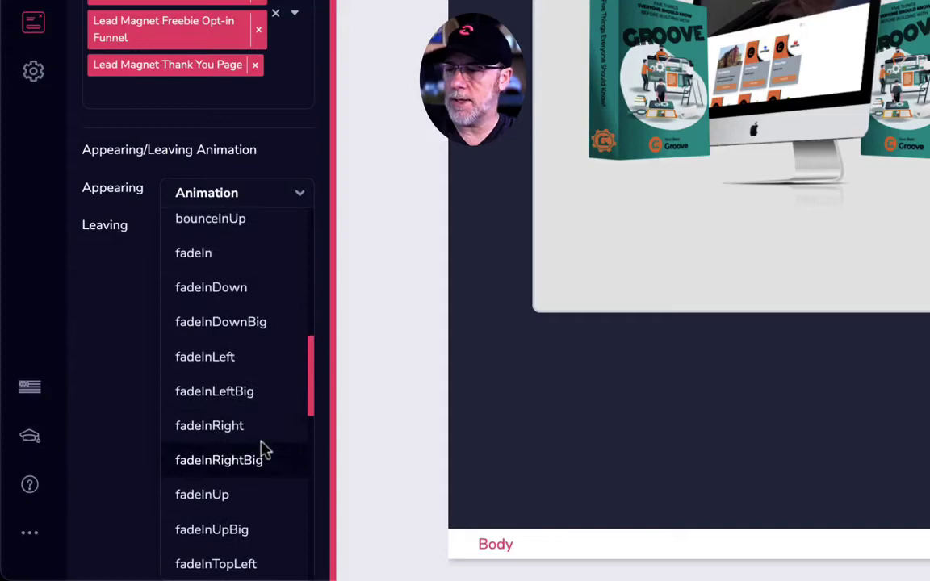
pyautogui.click(224, 303)
pyautogui.scroll(4, 266, 355)
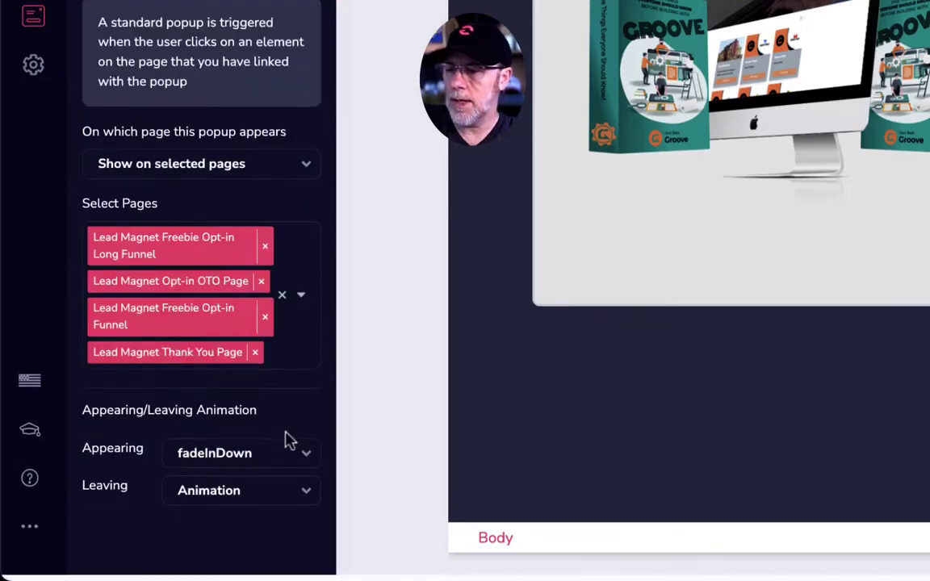
# - Set the leaving animation to fadeOutUp and save the popup settings
pyautogui.click(275, 508)
pyautogui.scroll(-6, 274, 515)
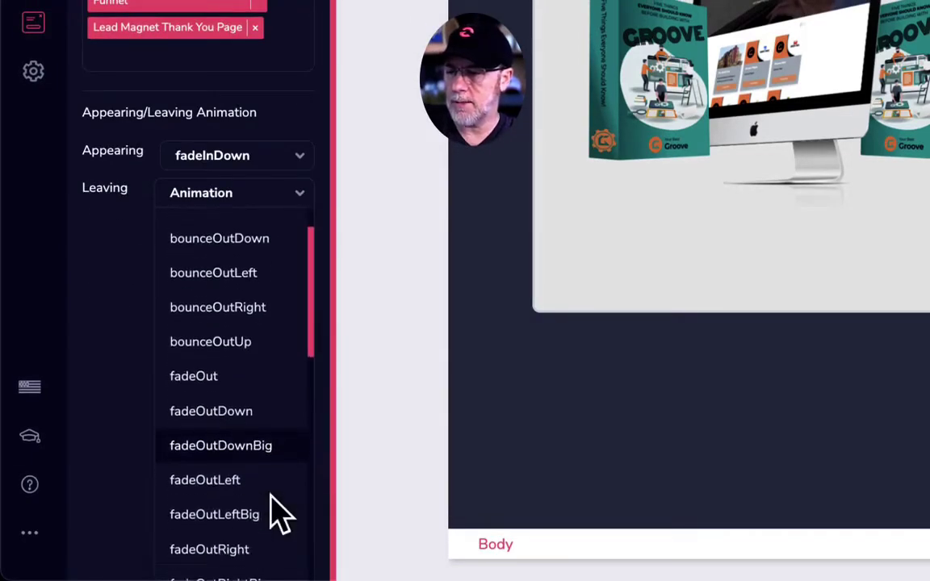
pyautogui.scroll(-4, 269, 450)
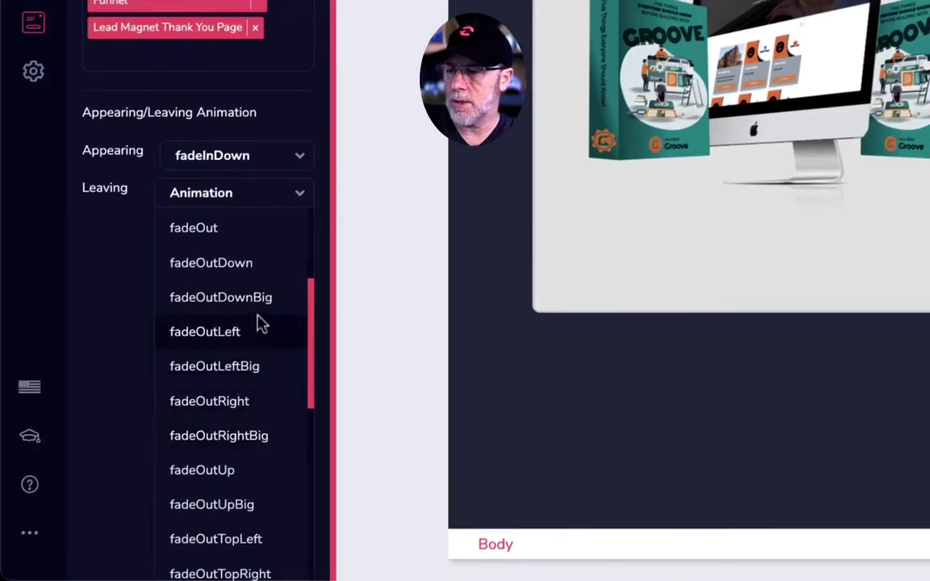
pyautogui.scroll(-3, 244, 369)
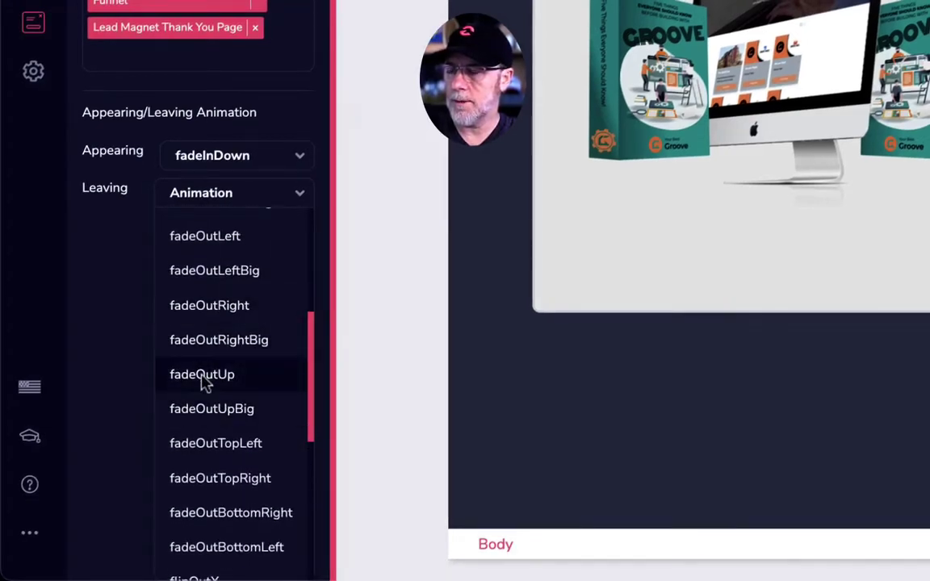
pyautogui.click(204, 383)
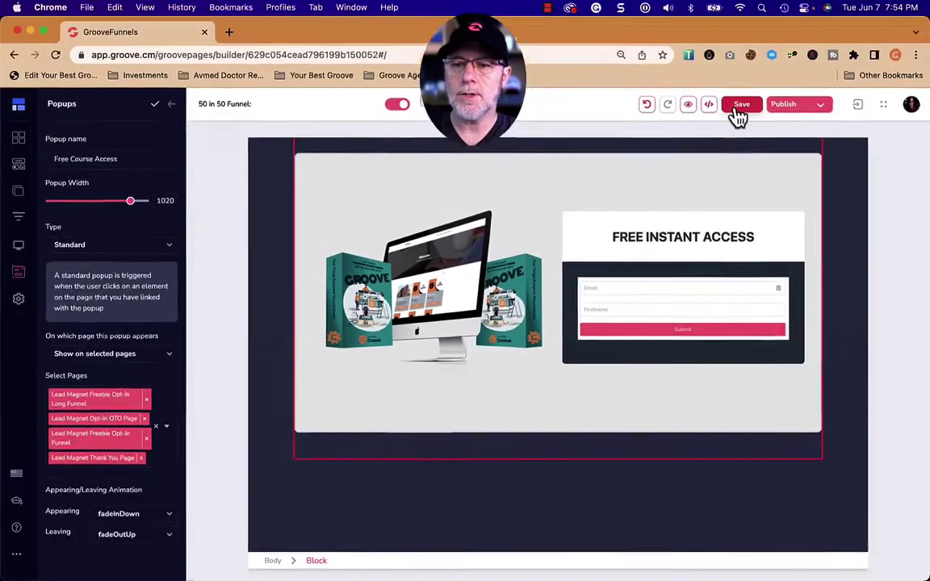
pyautogui.click(737, 112)
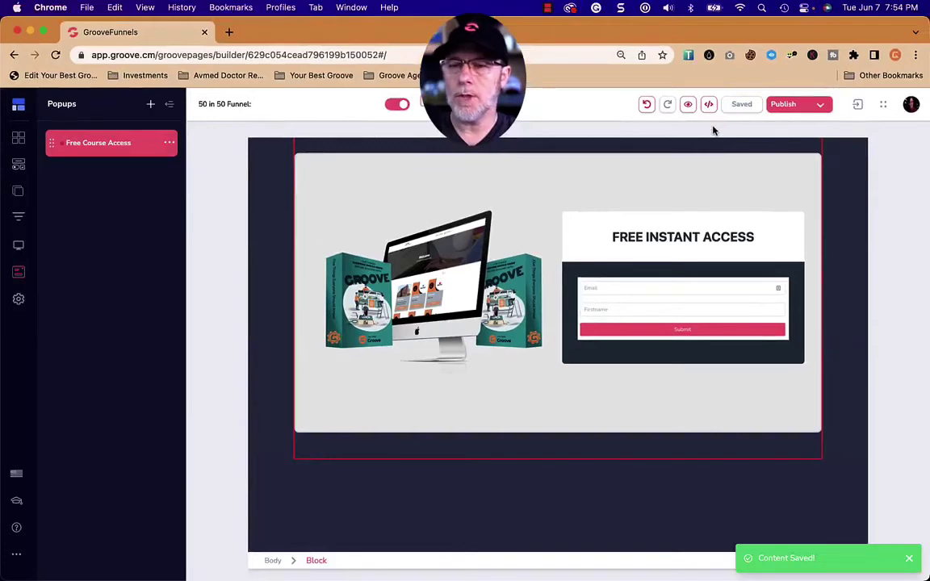
# - Open the index page and select its YES! I WANT ACCESS TO THIS FREE COURSE button
pyautogui.click(23, 194)
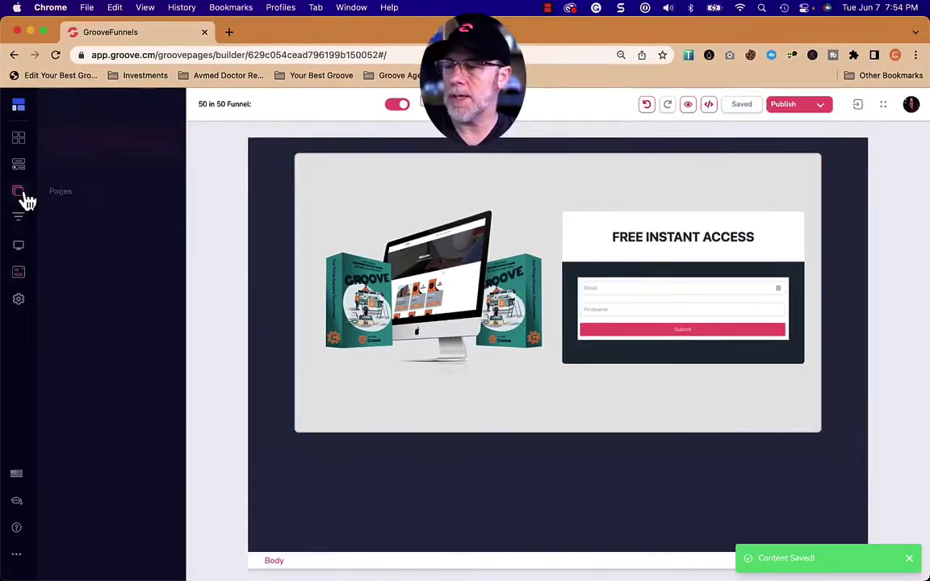
pyautogui.click(125, 181)
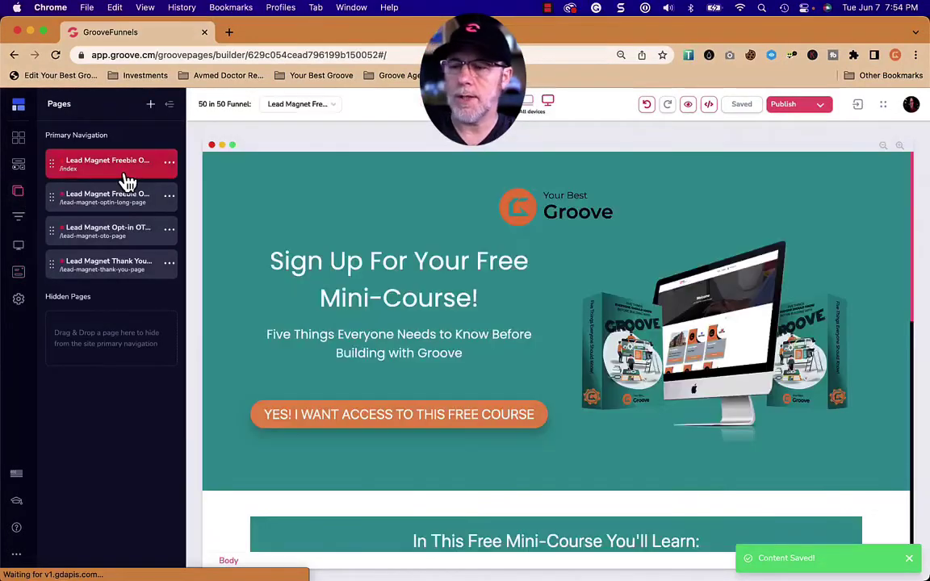
pyautogui.click(539, 434)
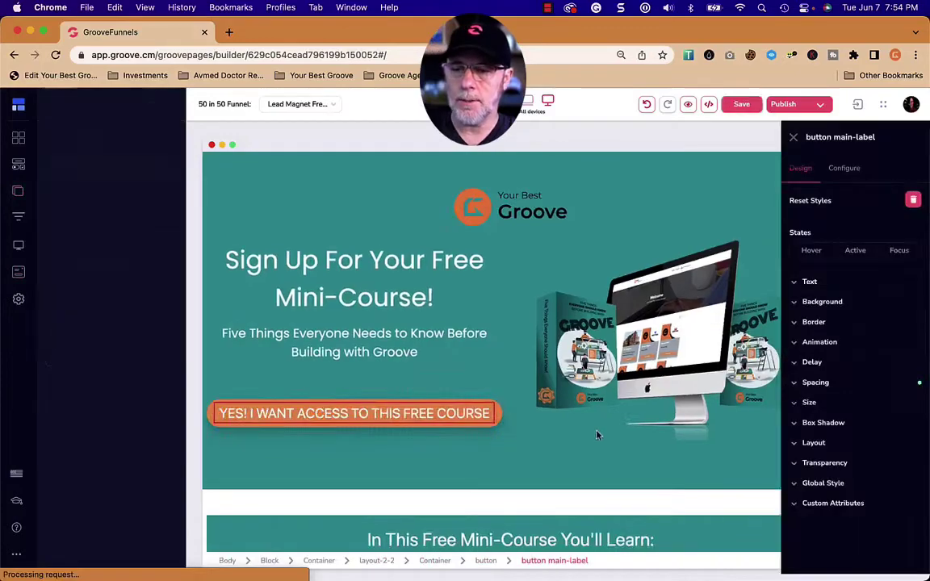
pyautogui.click(320, 446)
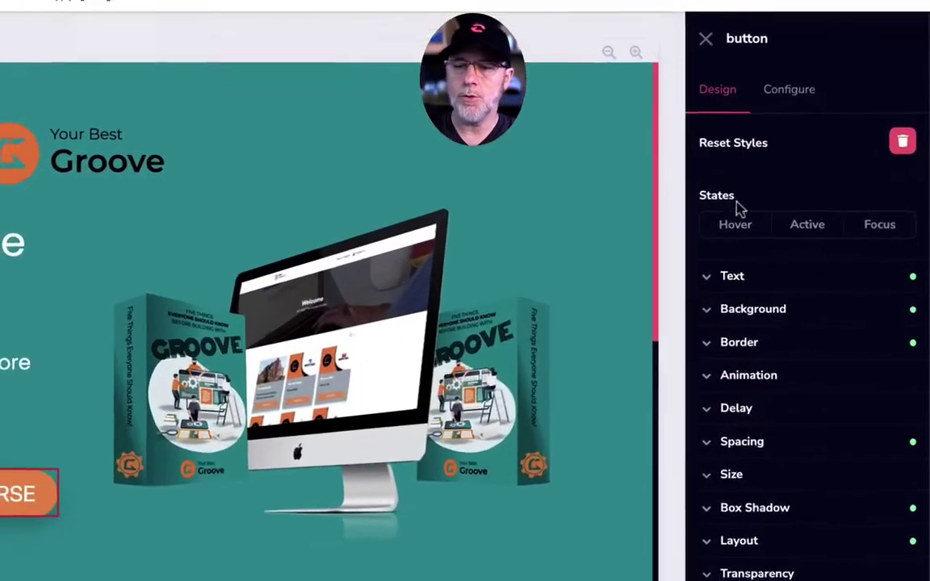
# - Link the button, in Standard link mode, to the Free Course Access popup
pyautogui.click(828, 145)
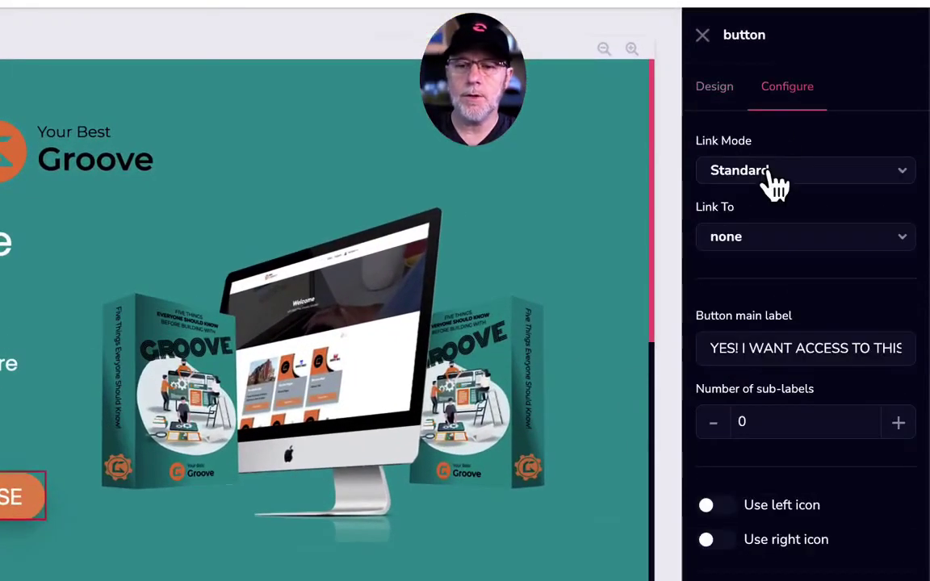
pyautogui.click(773, 180)
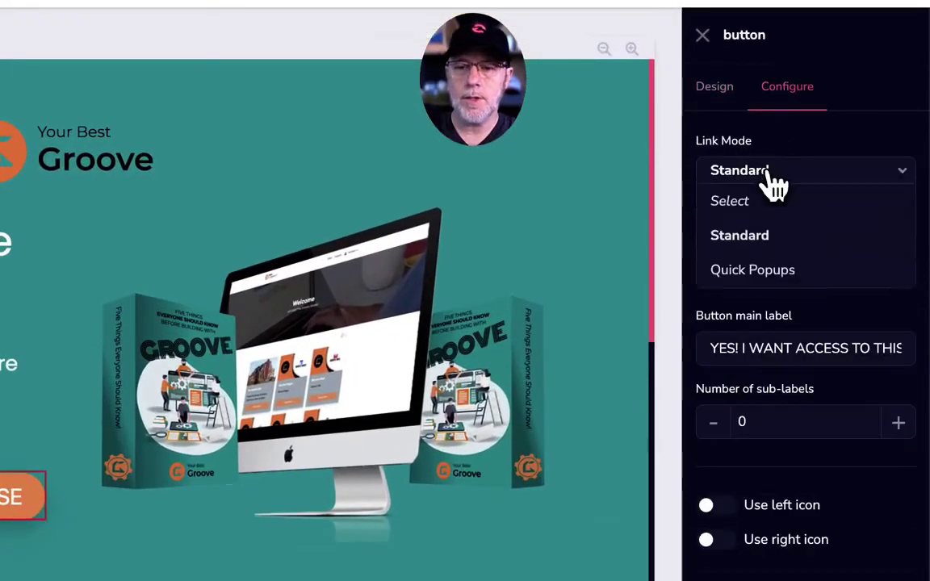
pyautogui.click(763, 235)
pyautogui.click(739, 242)
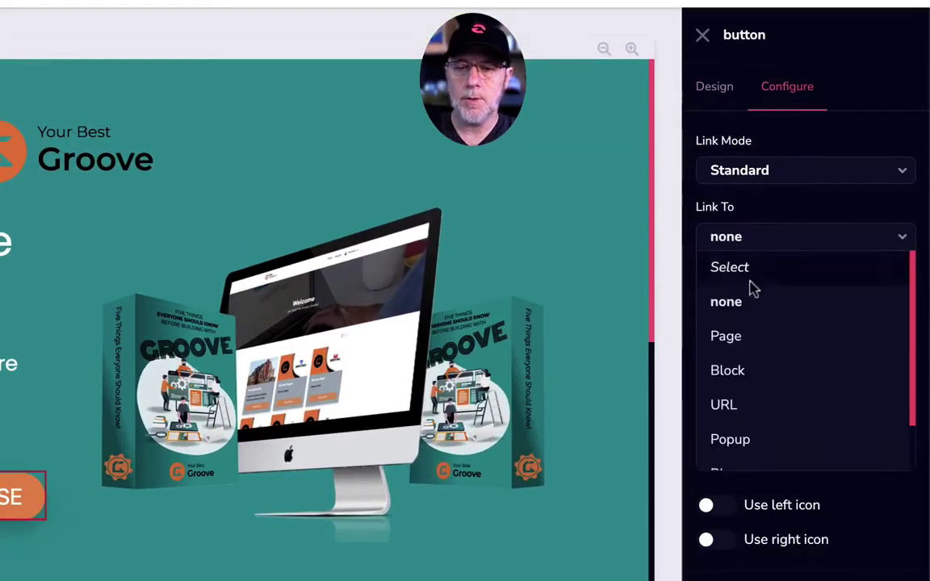
pyautogui.click(759, 439)
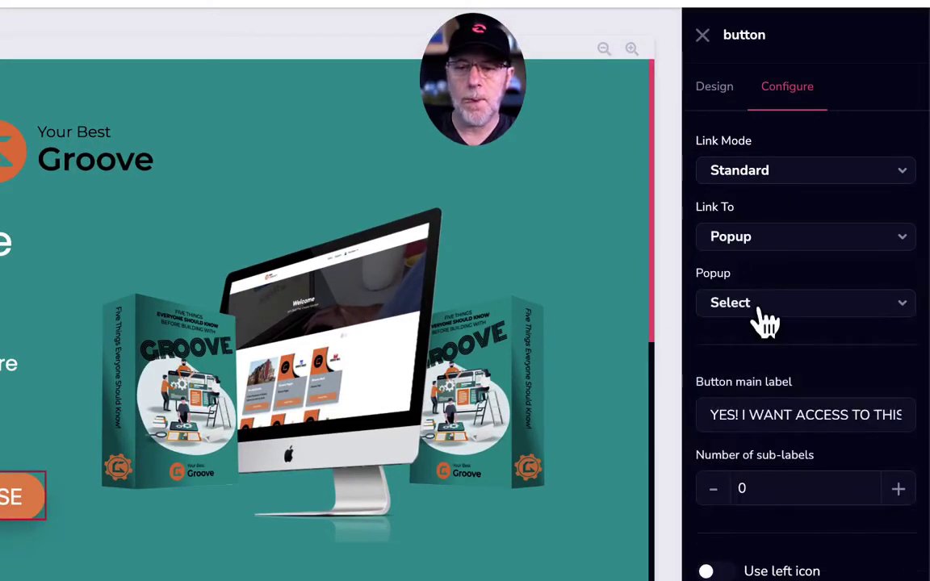
pyautogui.click(763, 319)
pyautogui.click(772, 373)
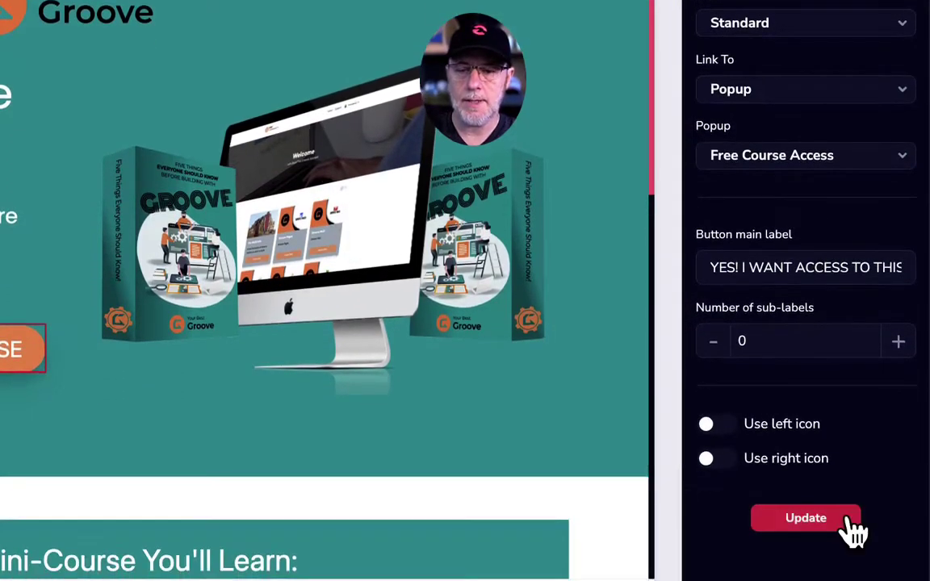
pyautogui.click(846, 520)
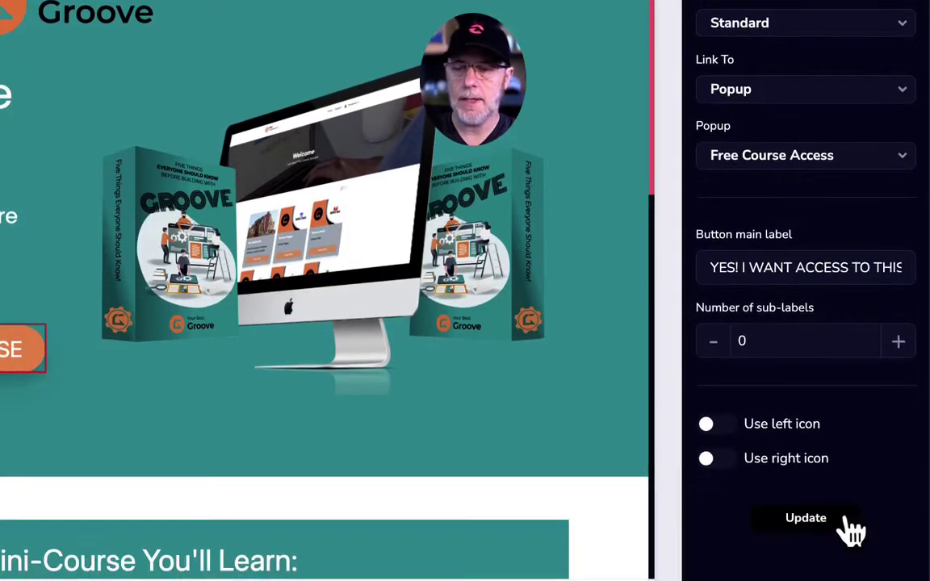
pyautogui.scroll(-10, 327, 341)
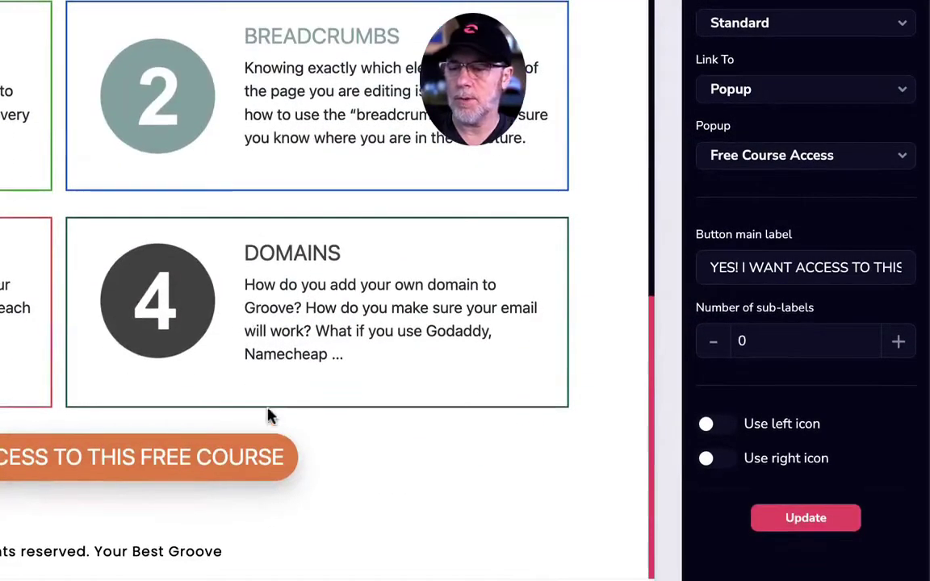
# - Link the lower free-course button to the Free Course Access popup
pyautogui.click(270, 474)
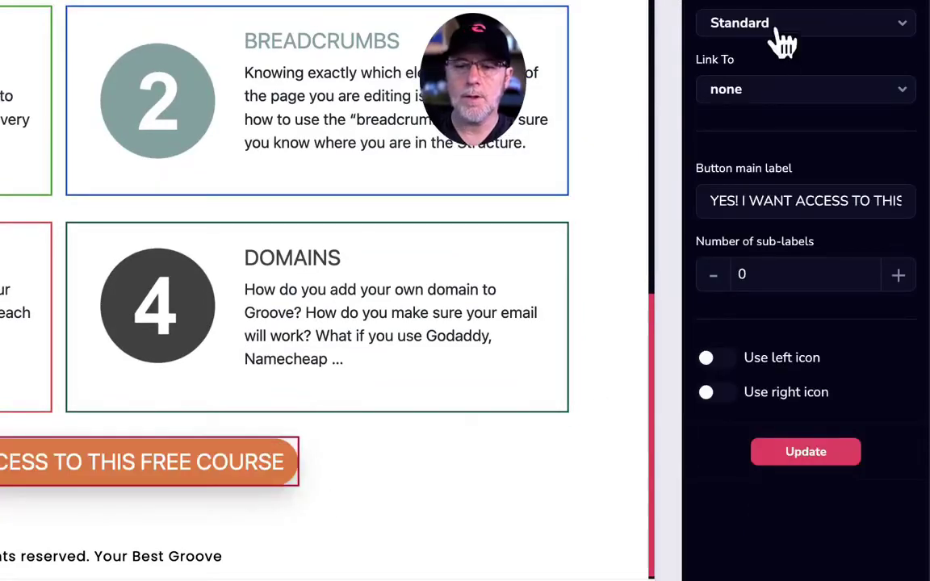
pyautogui.click(749, 92)
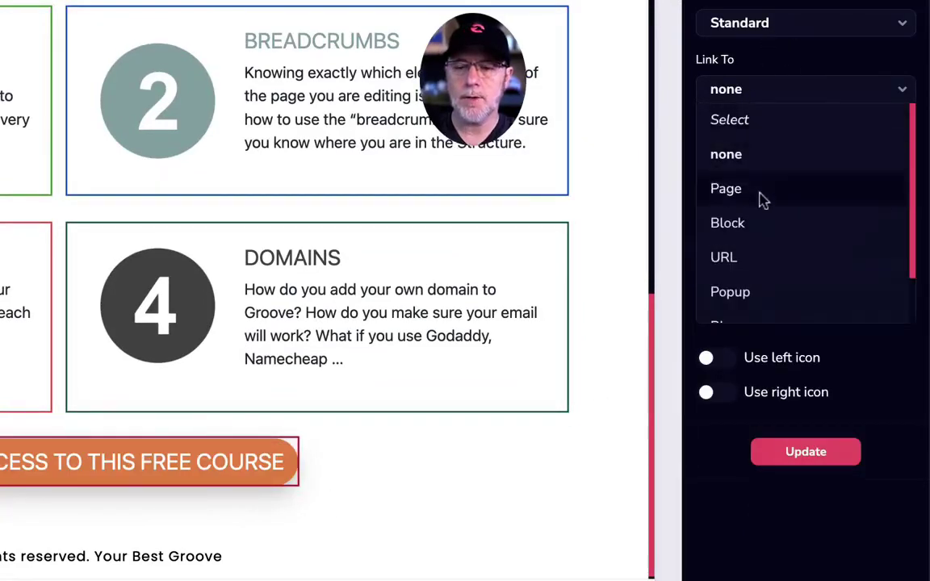
pyautogui.click(757, 295)
pyautogui.click(744, 160)
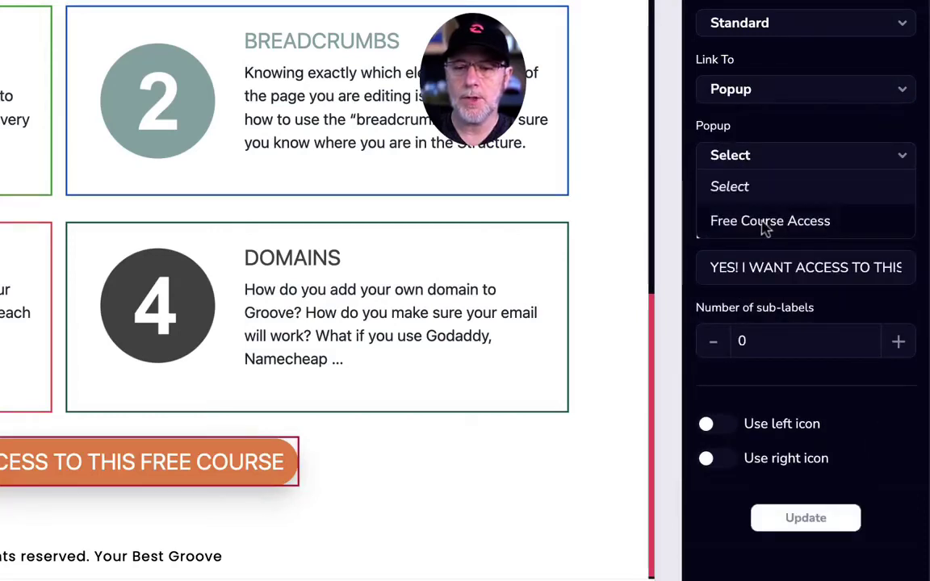
pyautogui.click(759, 222)
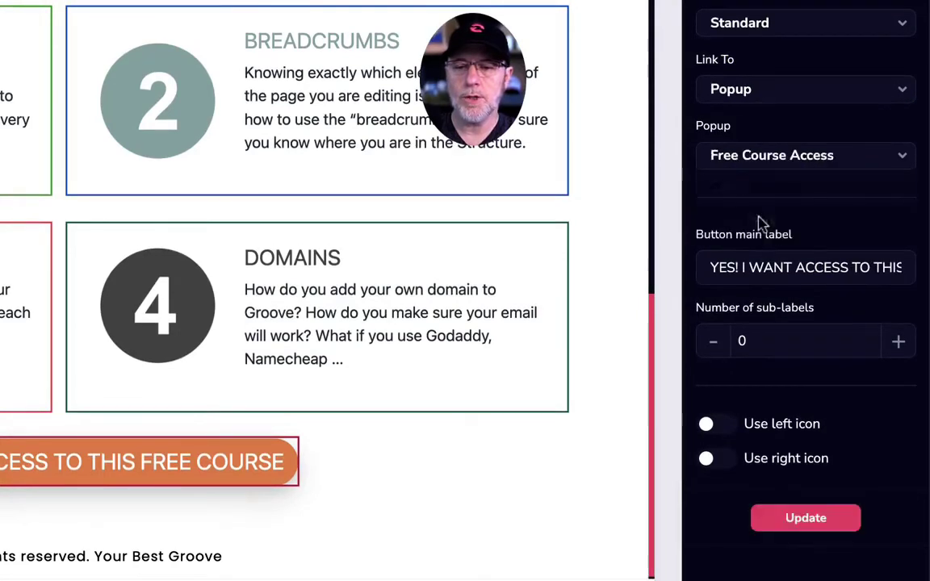
pyautogui.click(852, 521)
# - Save the landing page
pyautogui.click(549, 499)
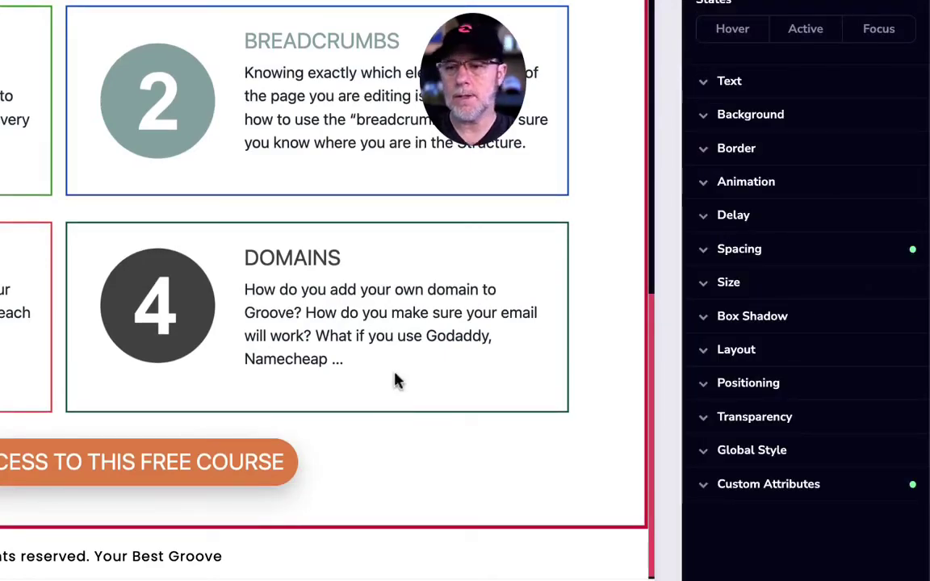
pyautogui.scroll(10, 395, 380)
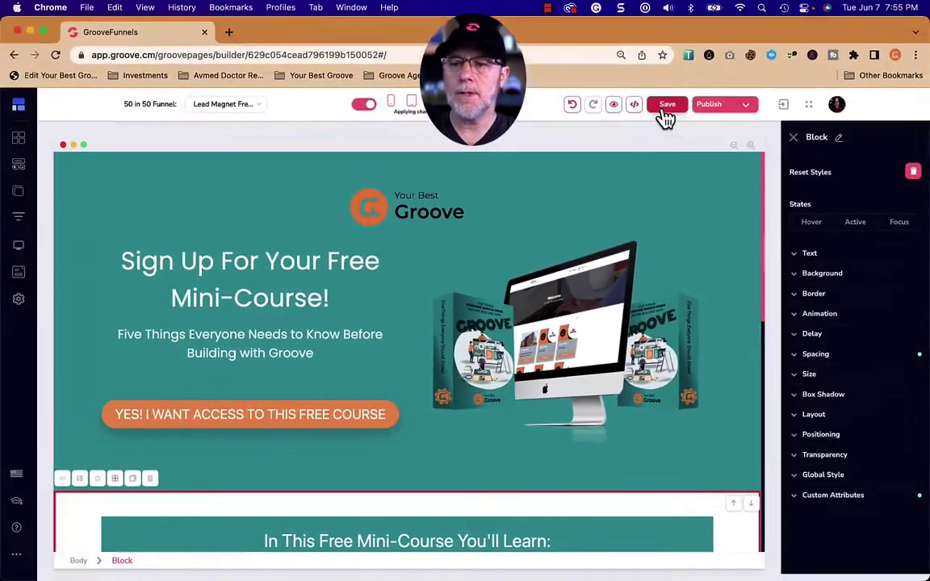
pyautogui.click(604, 13)
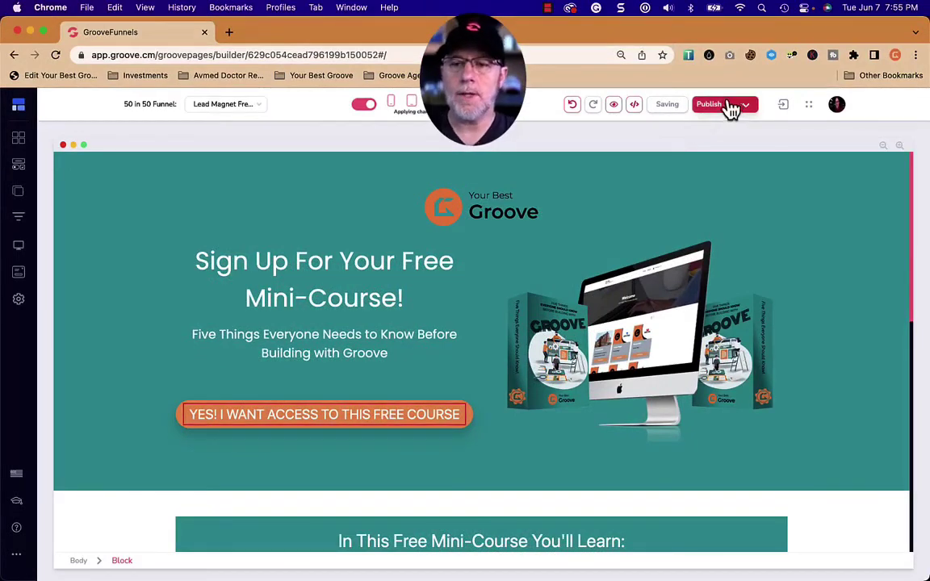
# - Through Manage Domains, rename the free GroovePages subdomain to a new name based on the owner's name and save it
pyautogui.click(723, 108)
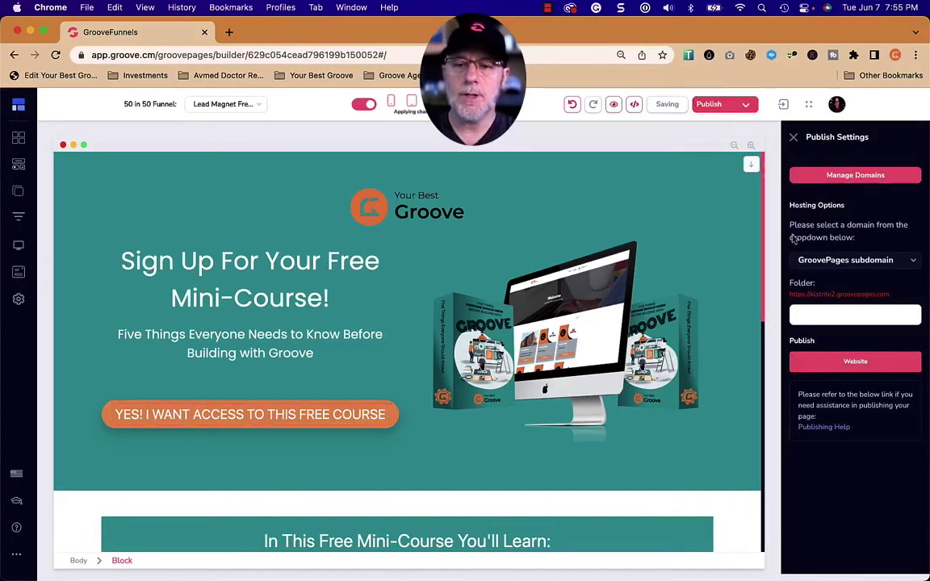
pyautogui.click(857, 179)
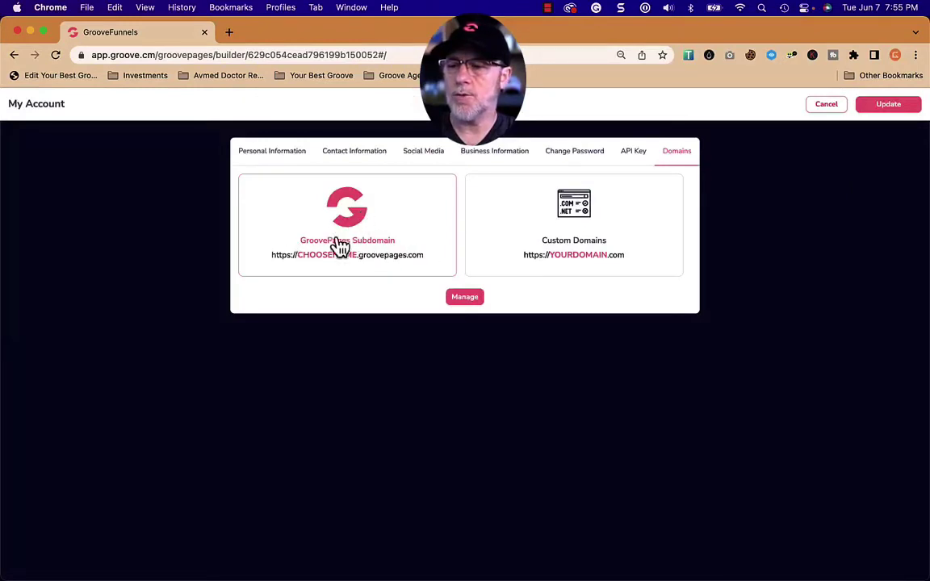
pyautogui.click(468, 300)
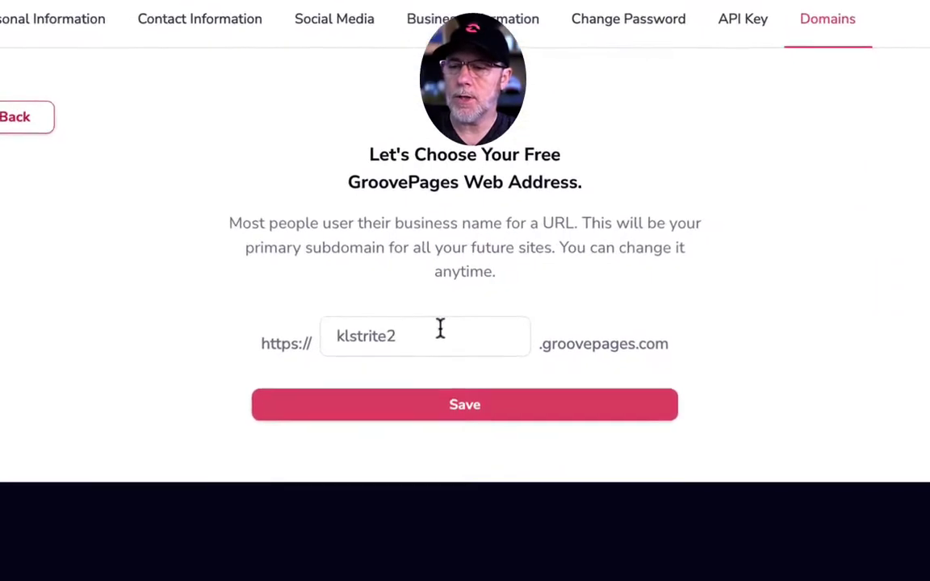
pyautogui.moveTo(453, 309); pyautogui.dragTo(398, 315)
pyautogui.click(432, 340)
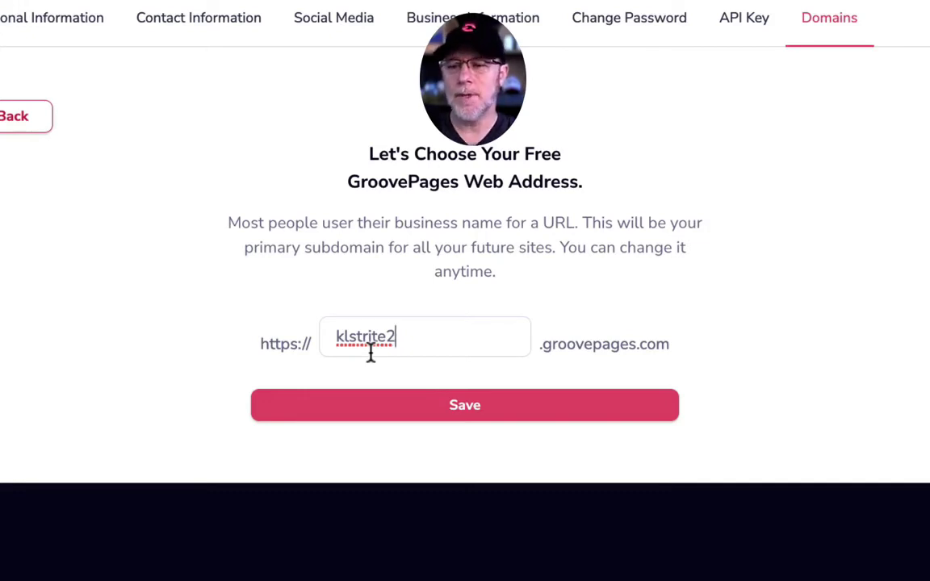
pyautogui.doubleClick(436, 336)
pyautogui.write('kevin')
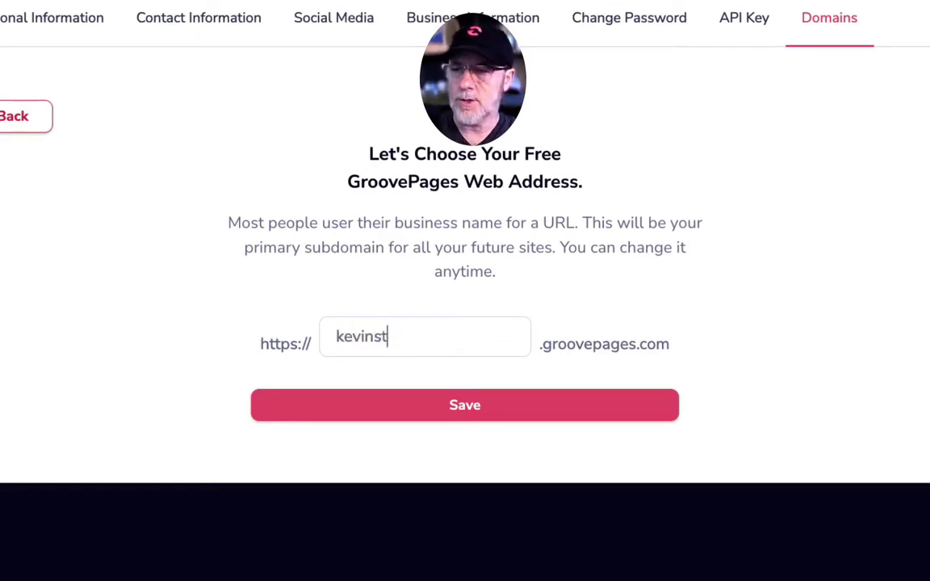
pyautogui.click(525, 407)
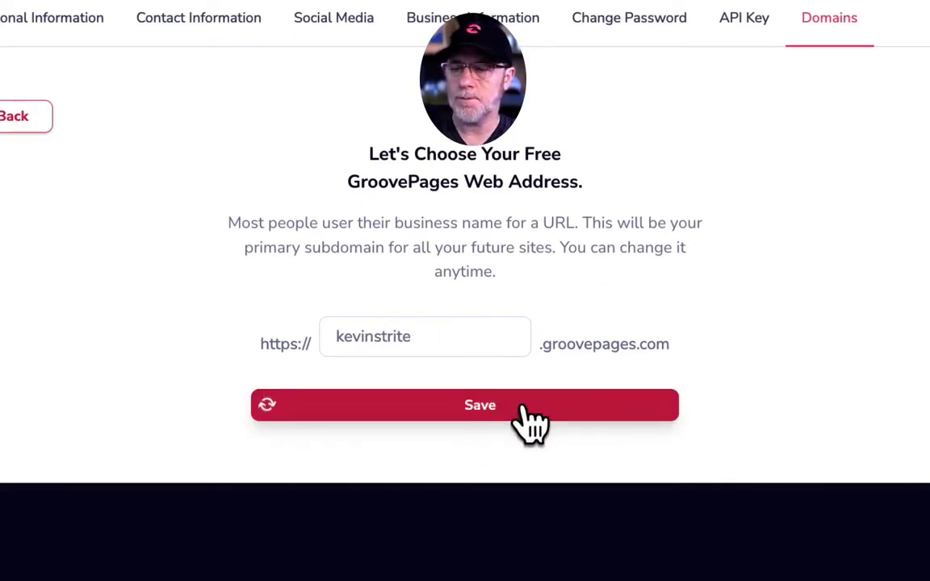
pyautogui.doubleClick(442, 326)
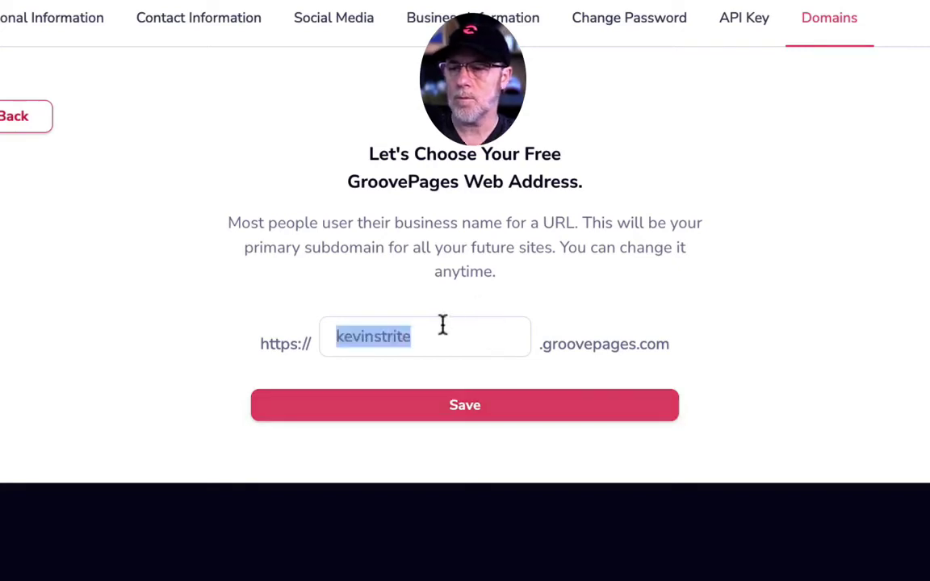
pyautogui.click(702, 331)
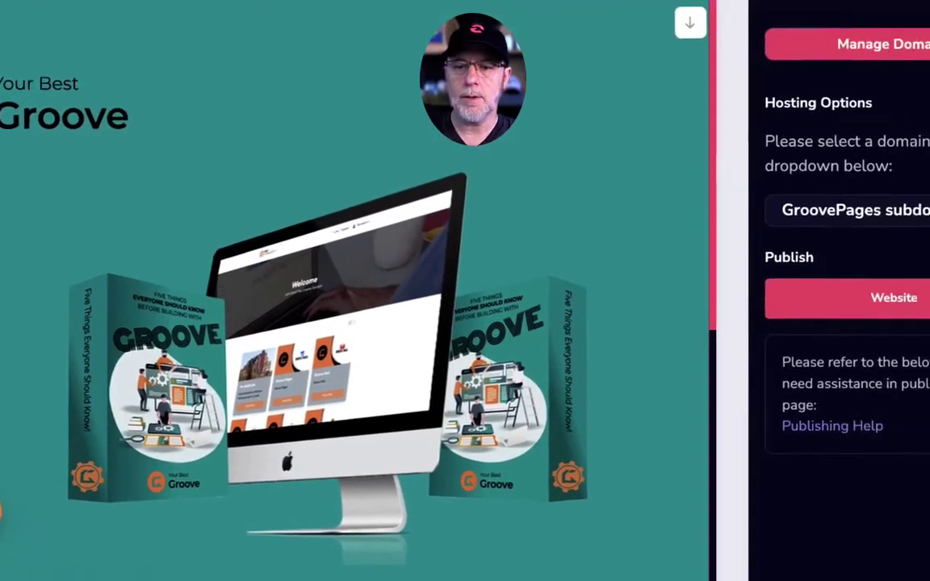
# - Set hosting to the GroovePages subdomain rather than the simplegraphicsnow.com custom domain
pyautogui.click(760, 203)
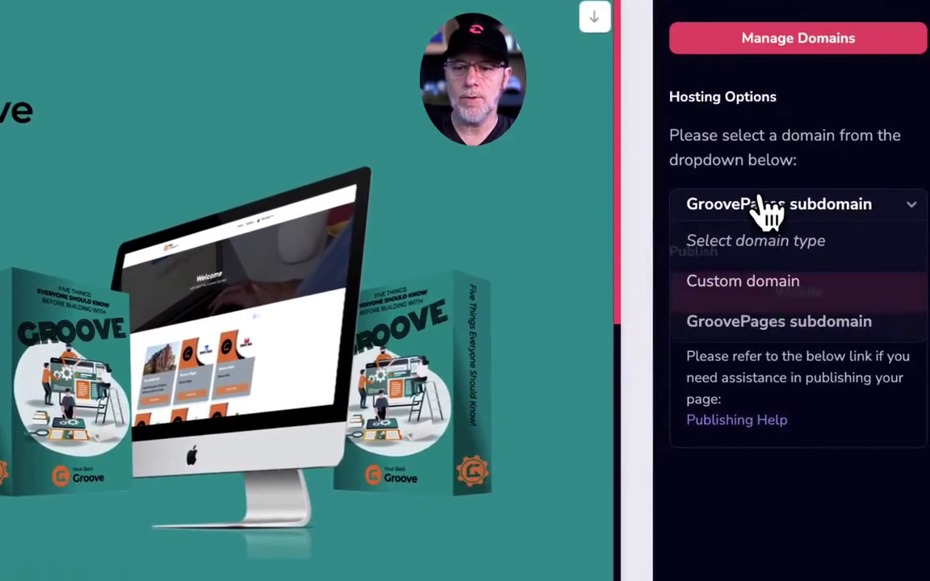
pyautogui.click(763, 279)
pyautogui.click(760, 278)
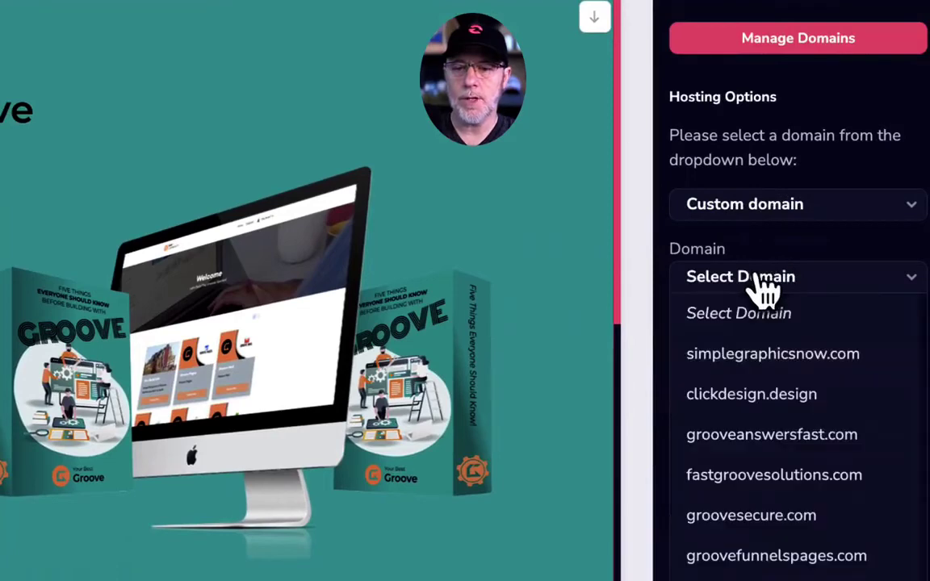
pyautogui.click(753, 355)
pyautogui.click(741, 211)
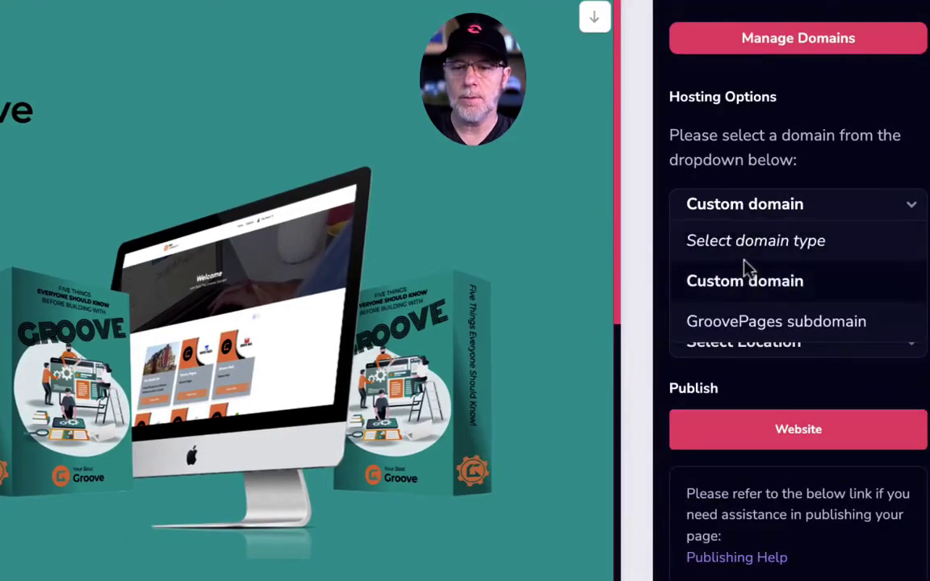
pyautogui.click(754, 324)
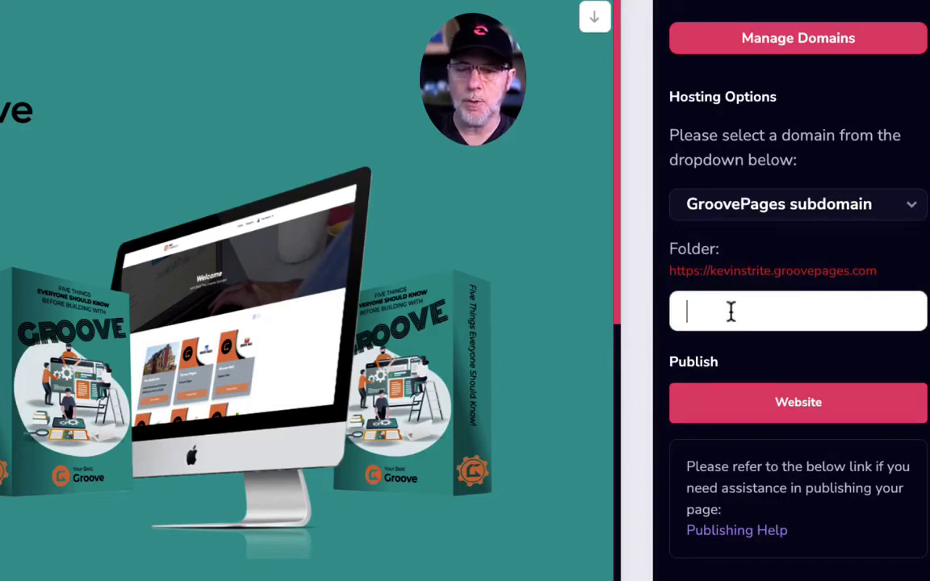
# - Enter the 50in50 folder and publish the page to the website
pyautogui.write('50in50')
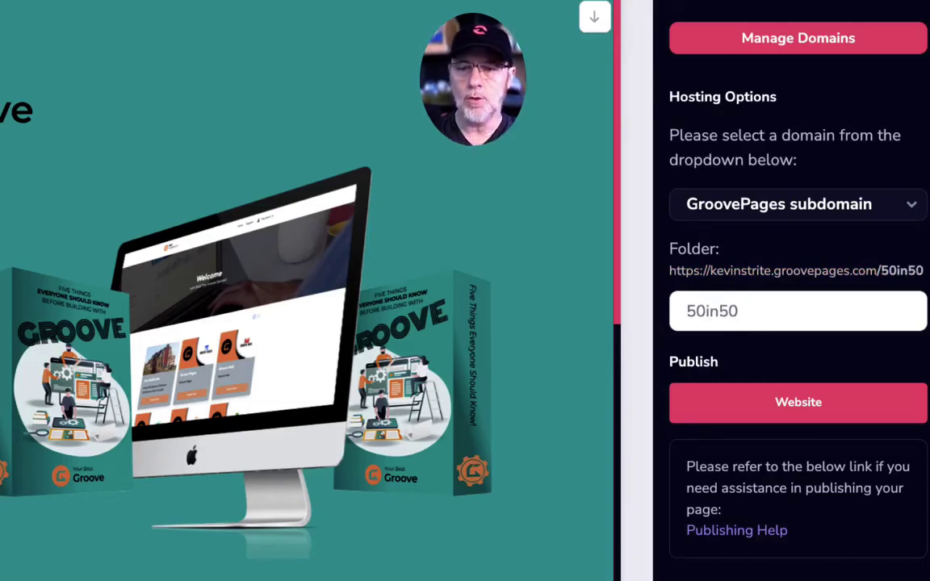
pyautogui.click(762, 413)
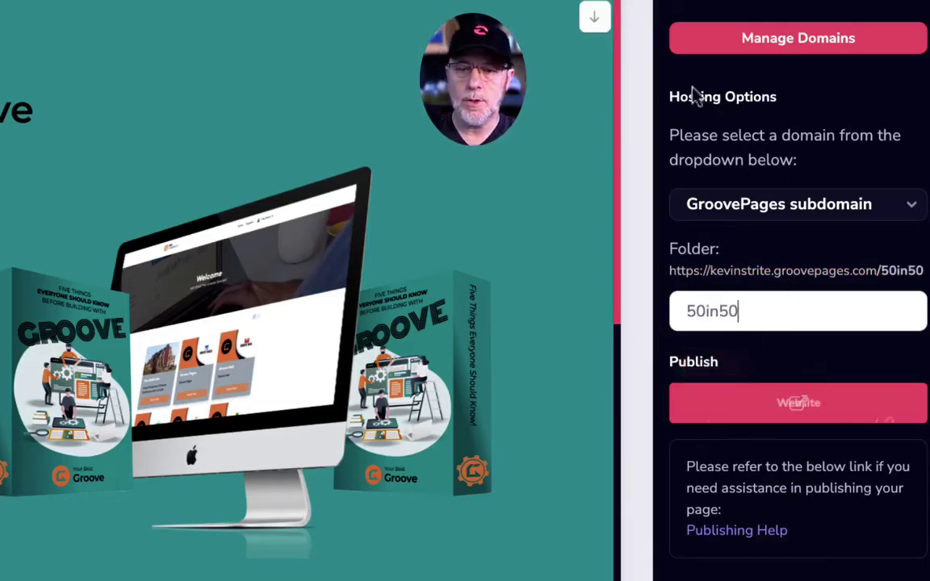
pyautogui.click(712, 404)
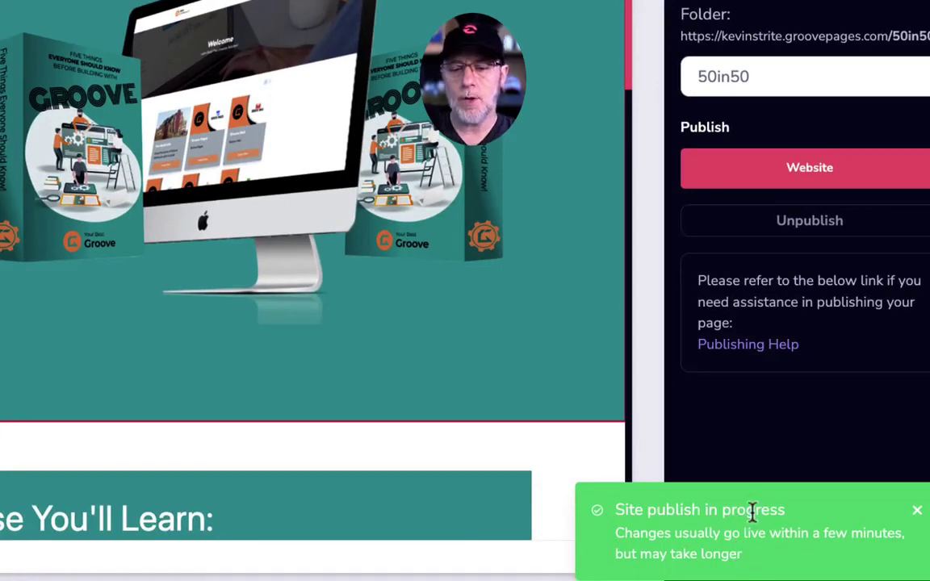
pyautogui.moveTo(805, 170)
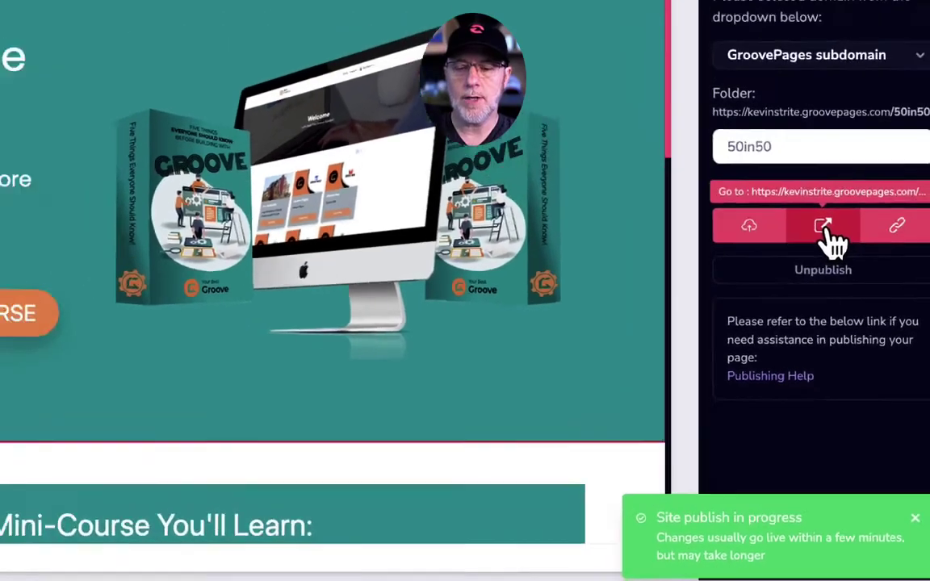
# - Open the live published 50in50 page in a new tab and scroll through it
pyautogui.click(807, 179)
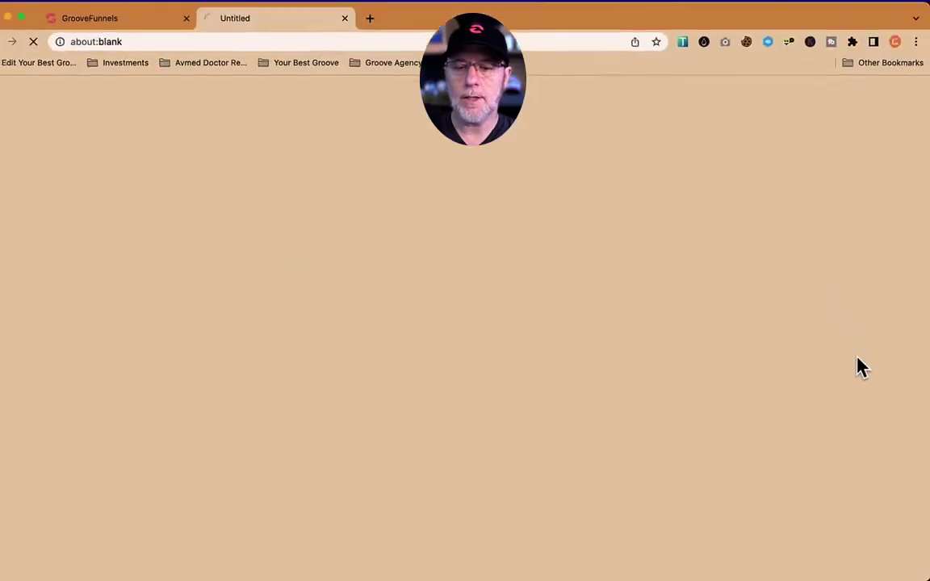
pyautogui.scroll(-5, 702, 408)
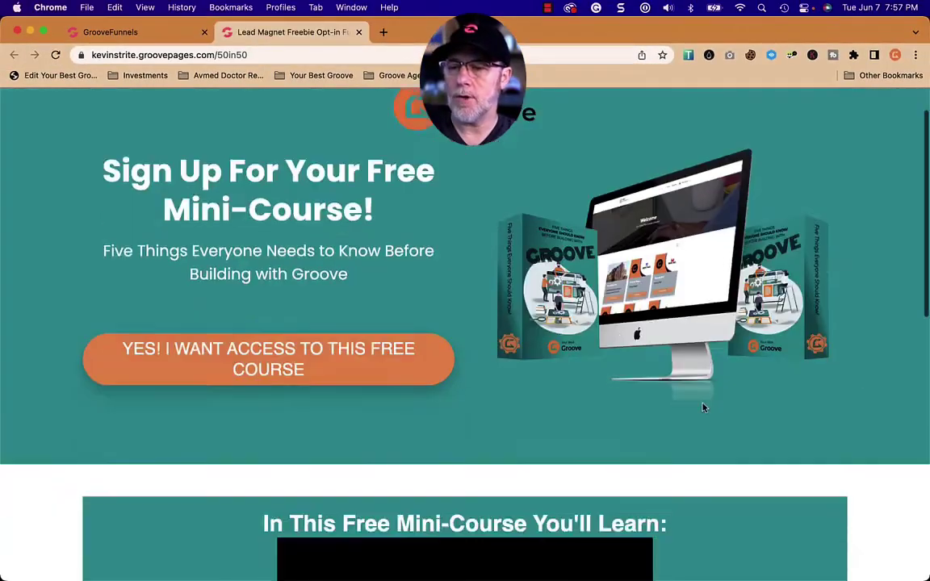
pyautogui.scroll(-3, 702, 408)
pyautogui.scroll(3, 702, 407)
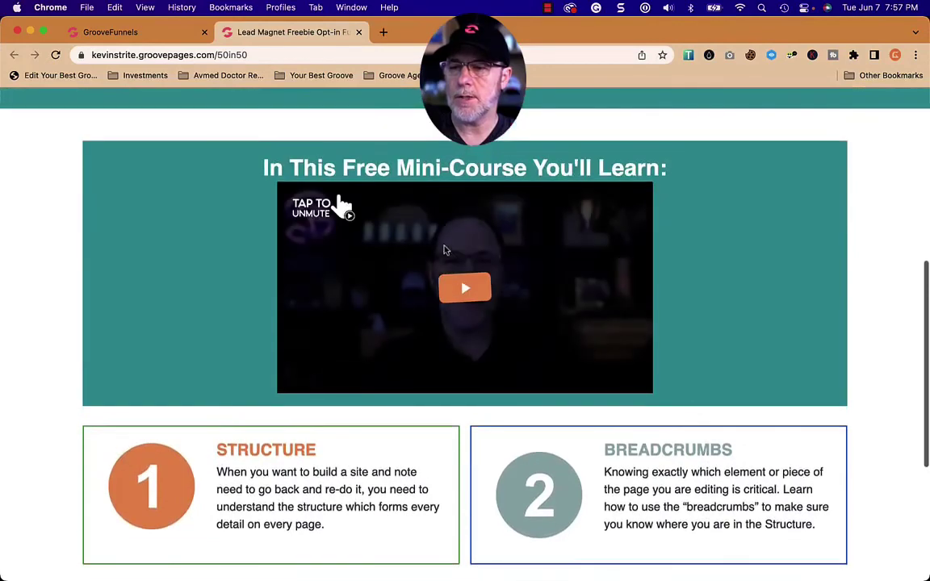
pyautogui.scroll(6, 694, 318)
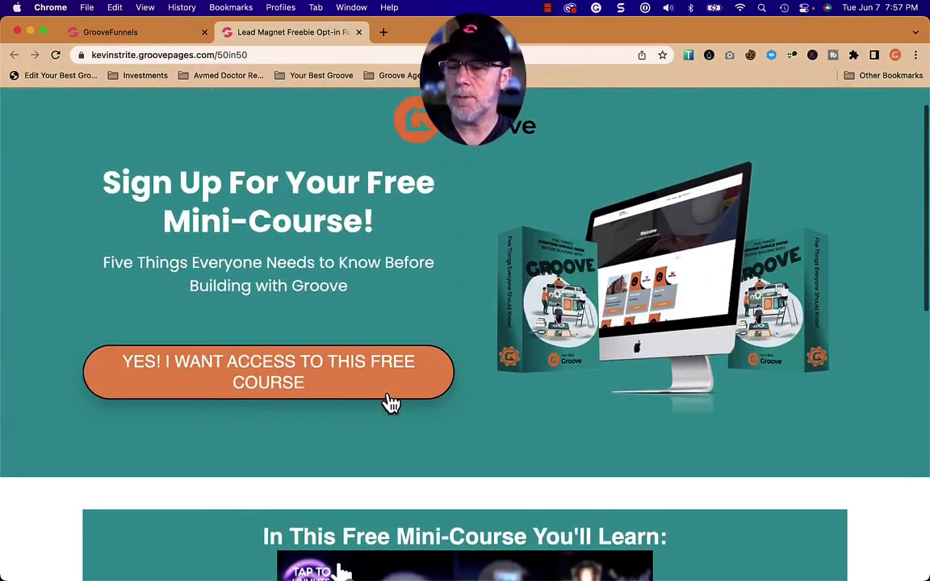
# - Check that the top and bottom YES! I WANT ACCESS buttons open the Free Instant Access popup, closing it each time
pyautogui.click(390, 401)
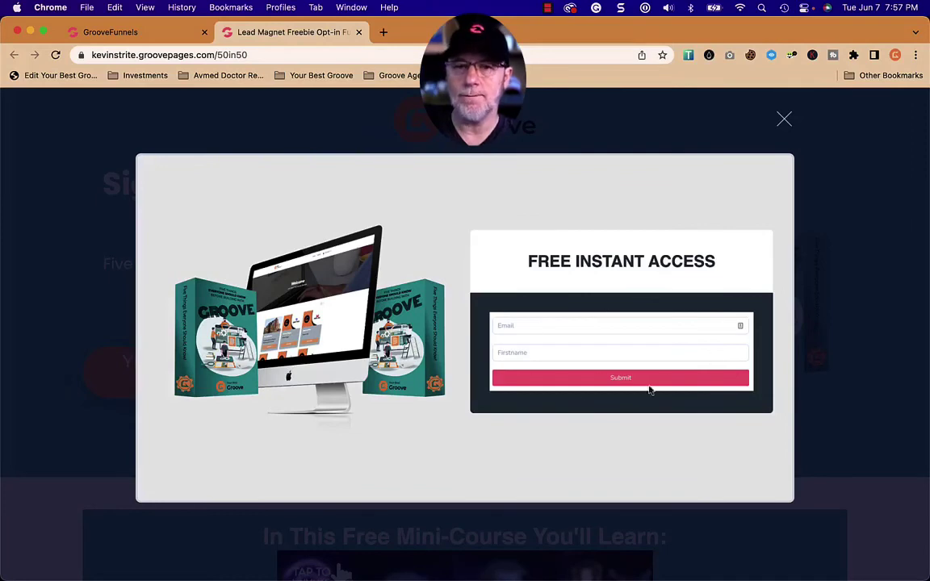
pyautogui.click(782, 123)
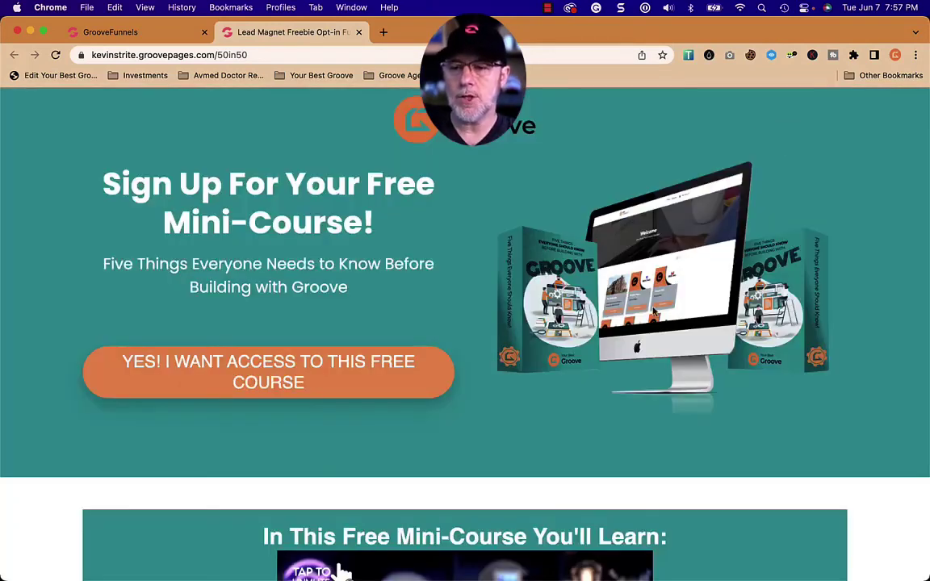
pyautogui.scroll(-10, 537, 397)
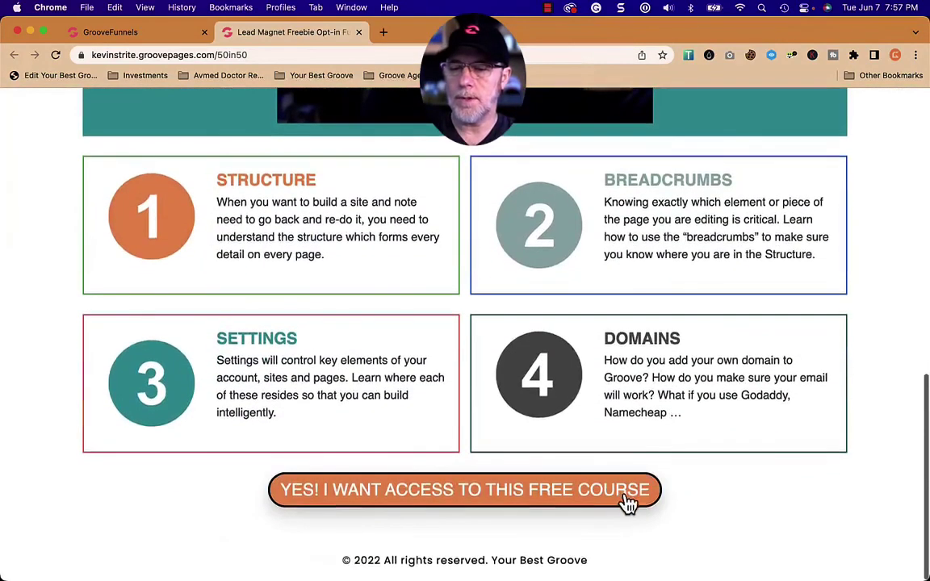
pyautogui.click(629, 508)
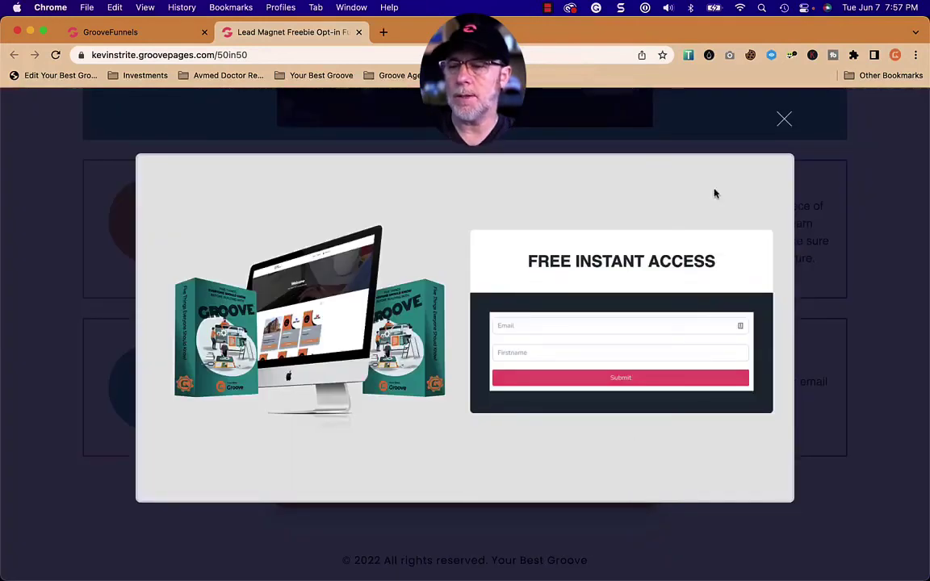
pyautogui.click(782, 123)
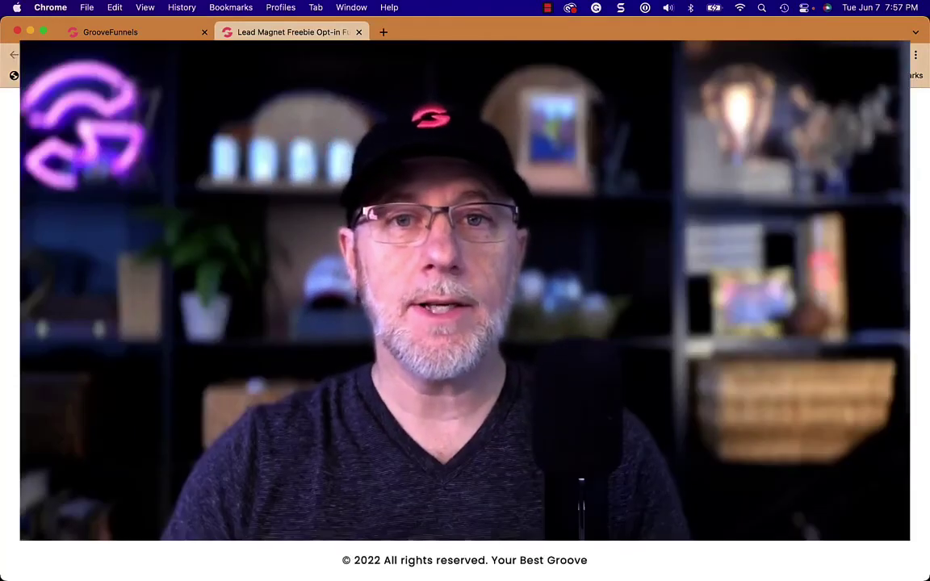